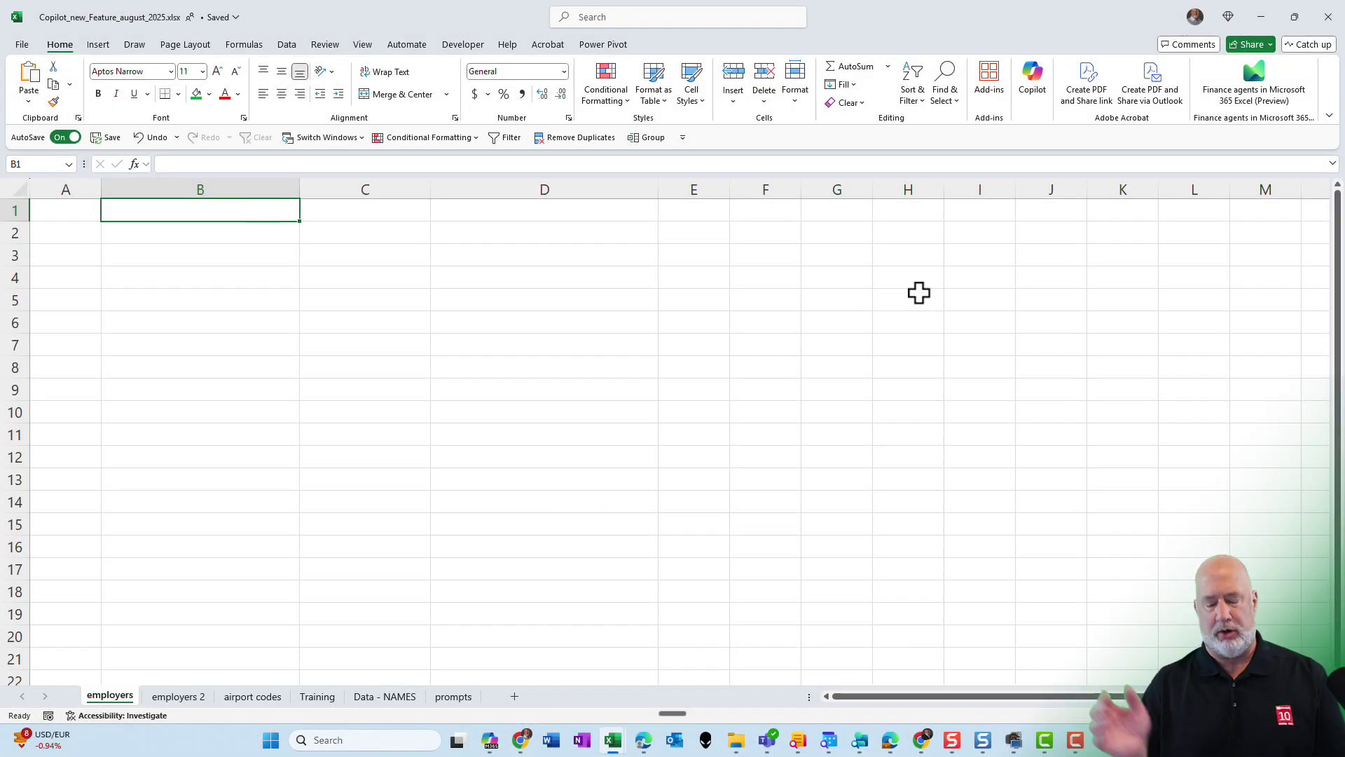
- Enter =COPILOT("list the five largest employers in the US") in B1, spilling five employers into B1:B5
type("=cop")
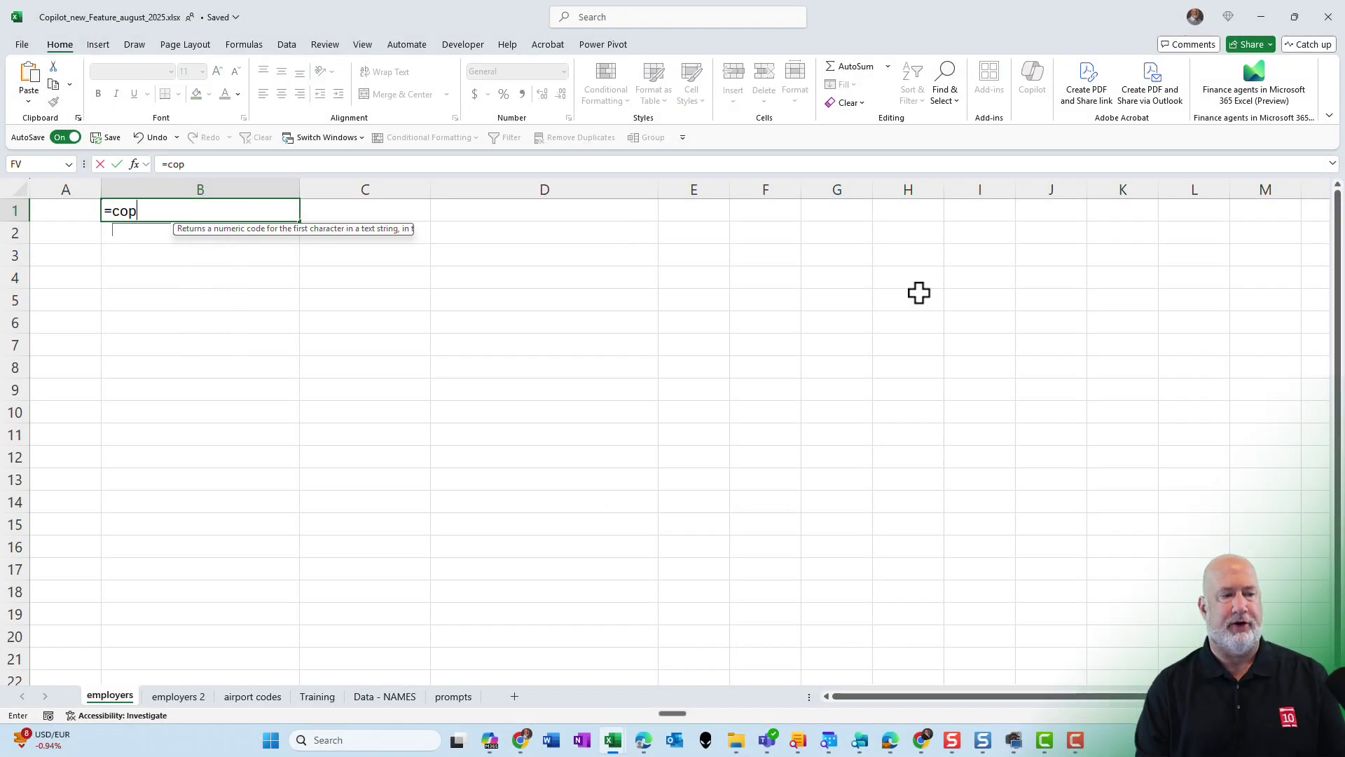
key("Tab")
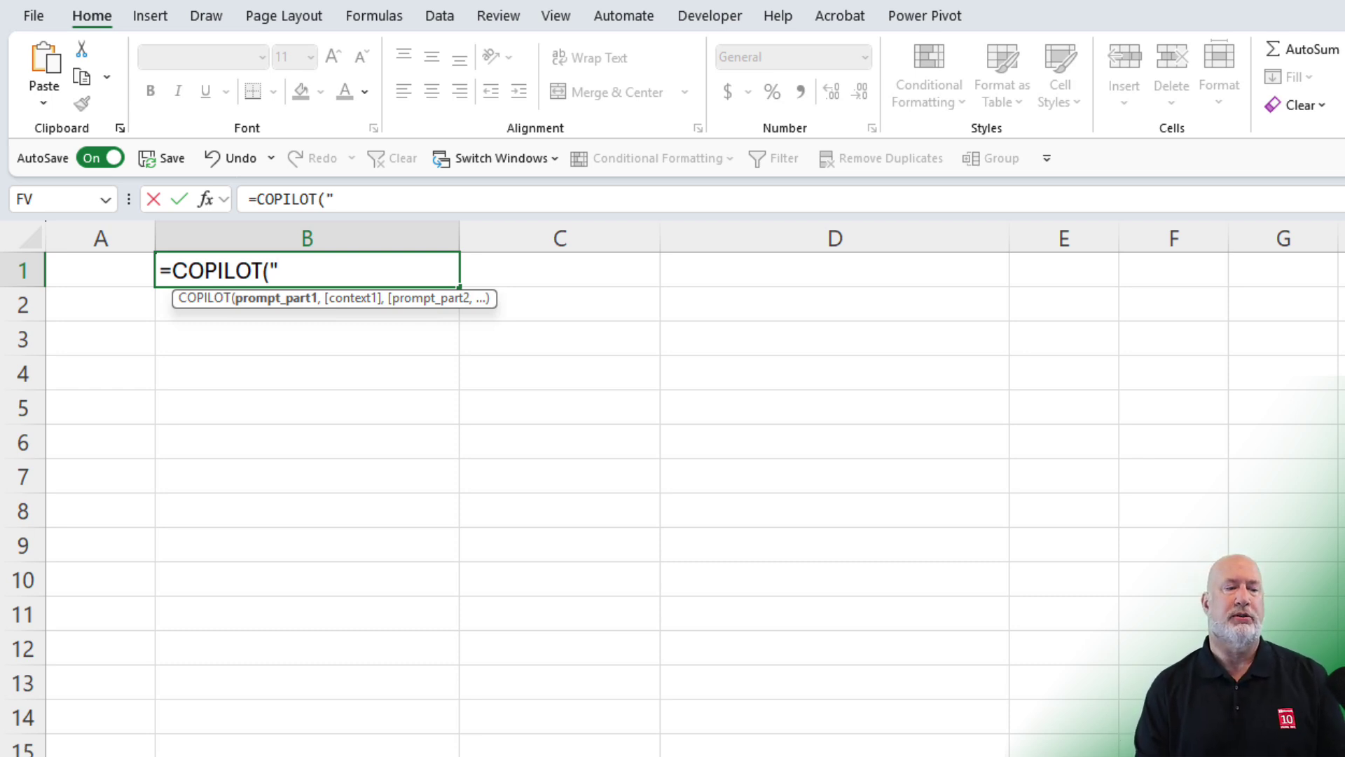
type("list the five largest employers in the US\")")
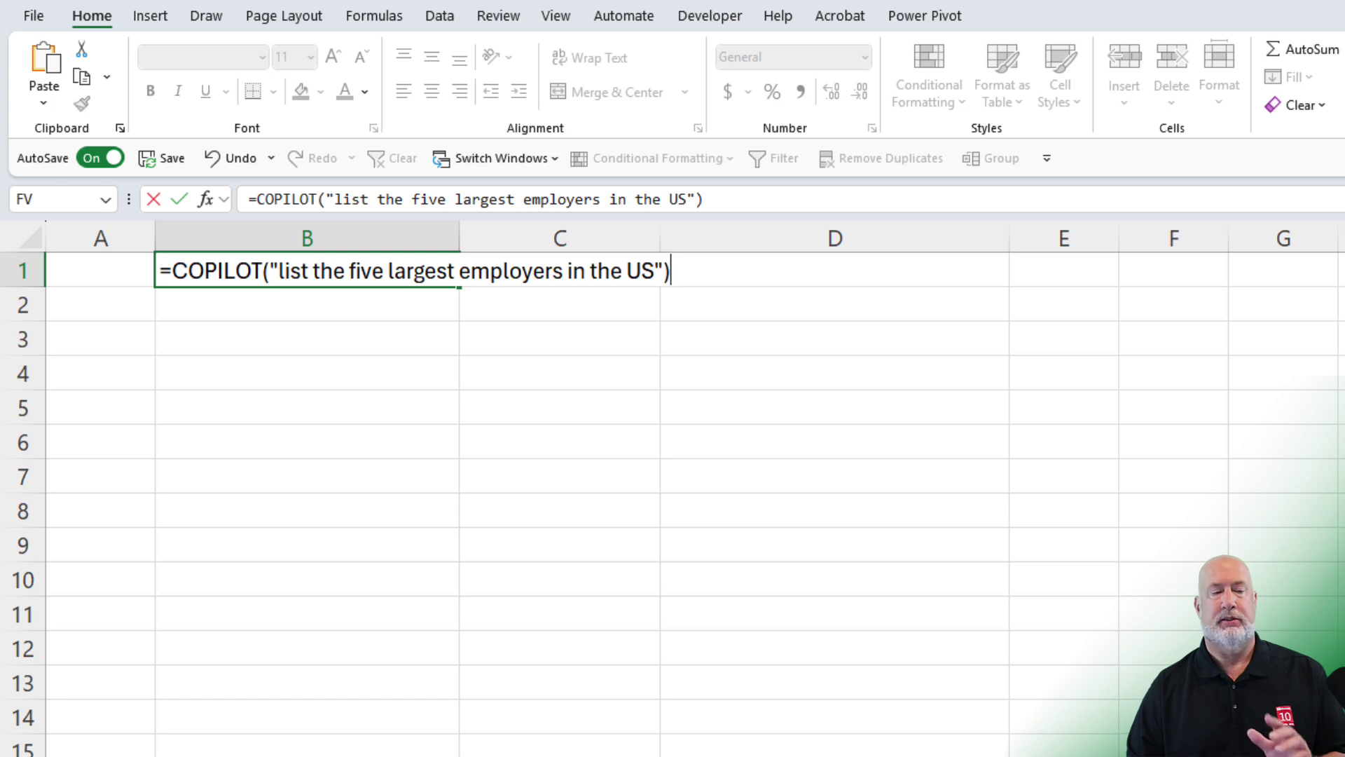
key("Return")
left_click(307, 270)
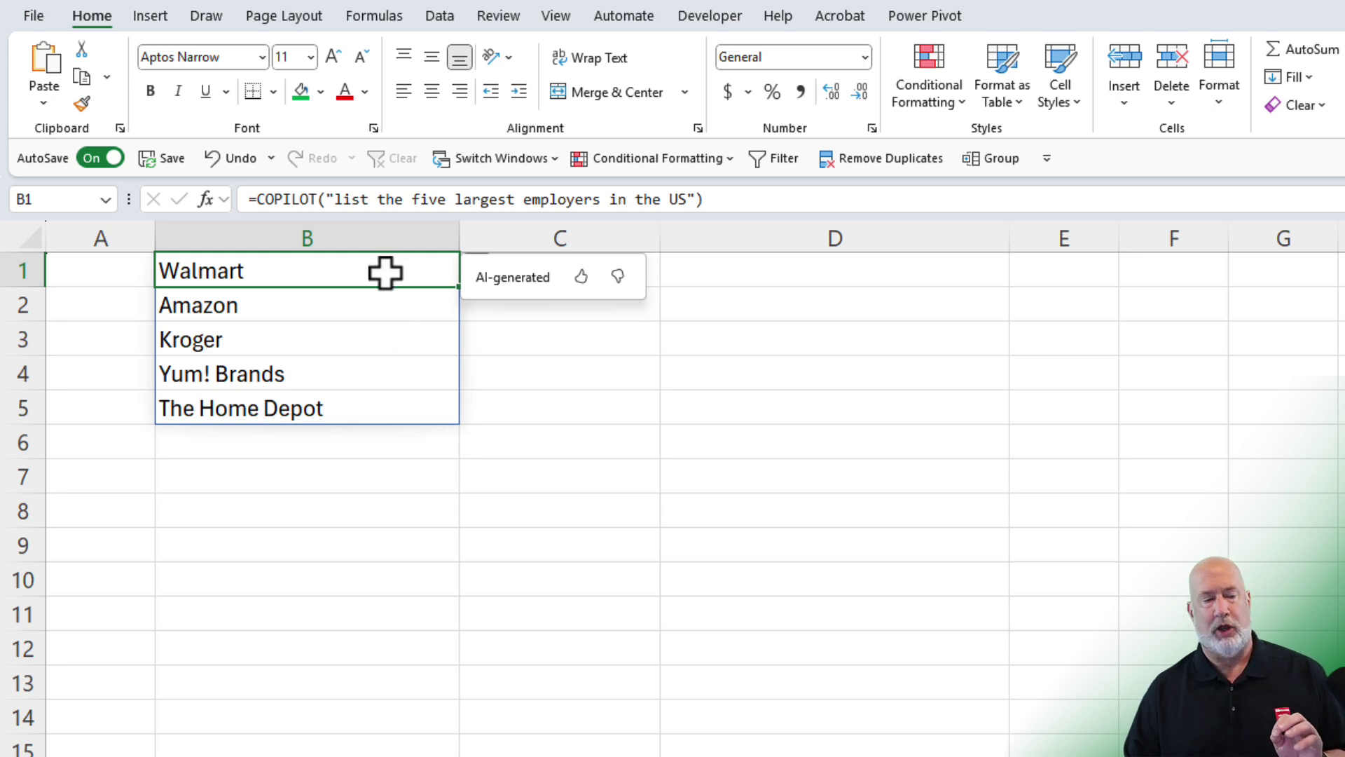
- Wrap B1's Copilot formula in SORT so employers run alphabetically from Amazon to Yum! Brands
left_click(257, 200)
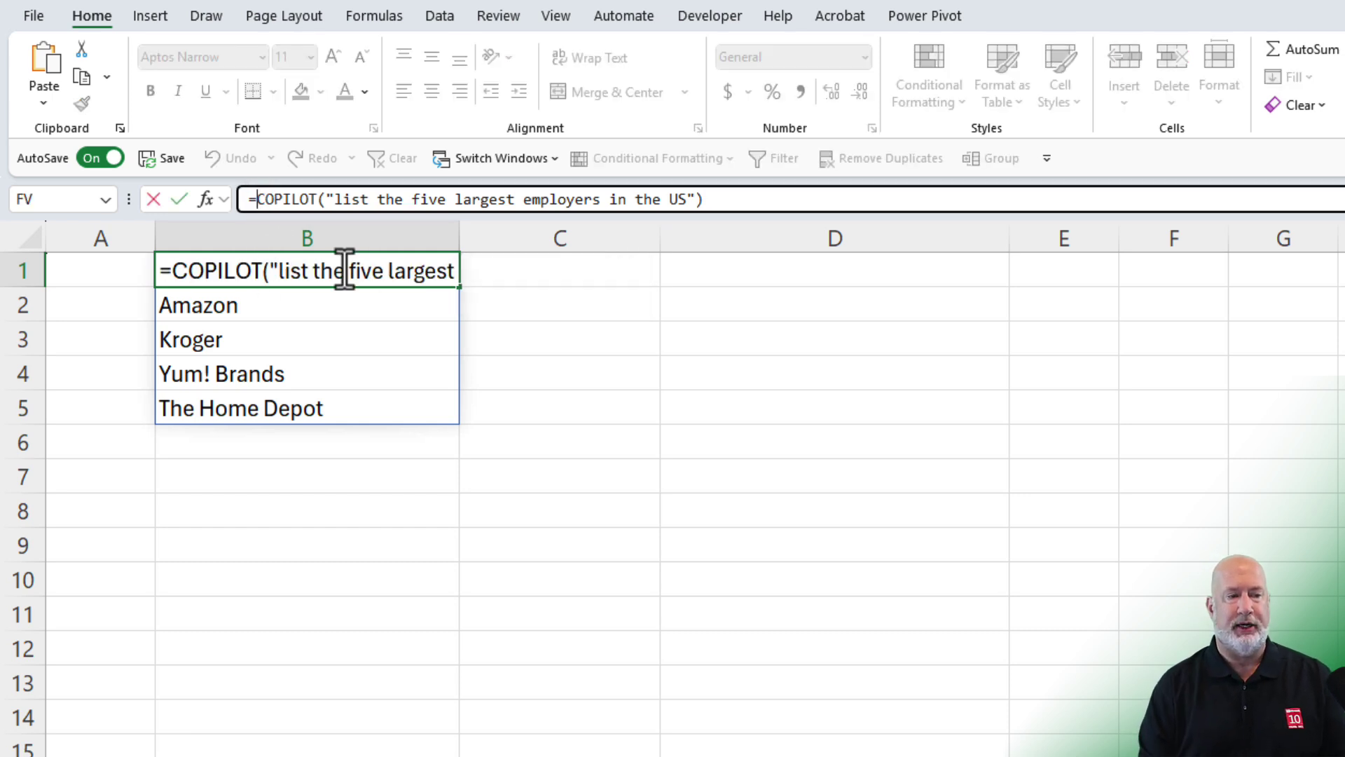
type("SORT(")
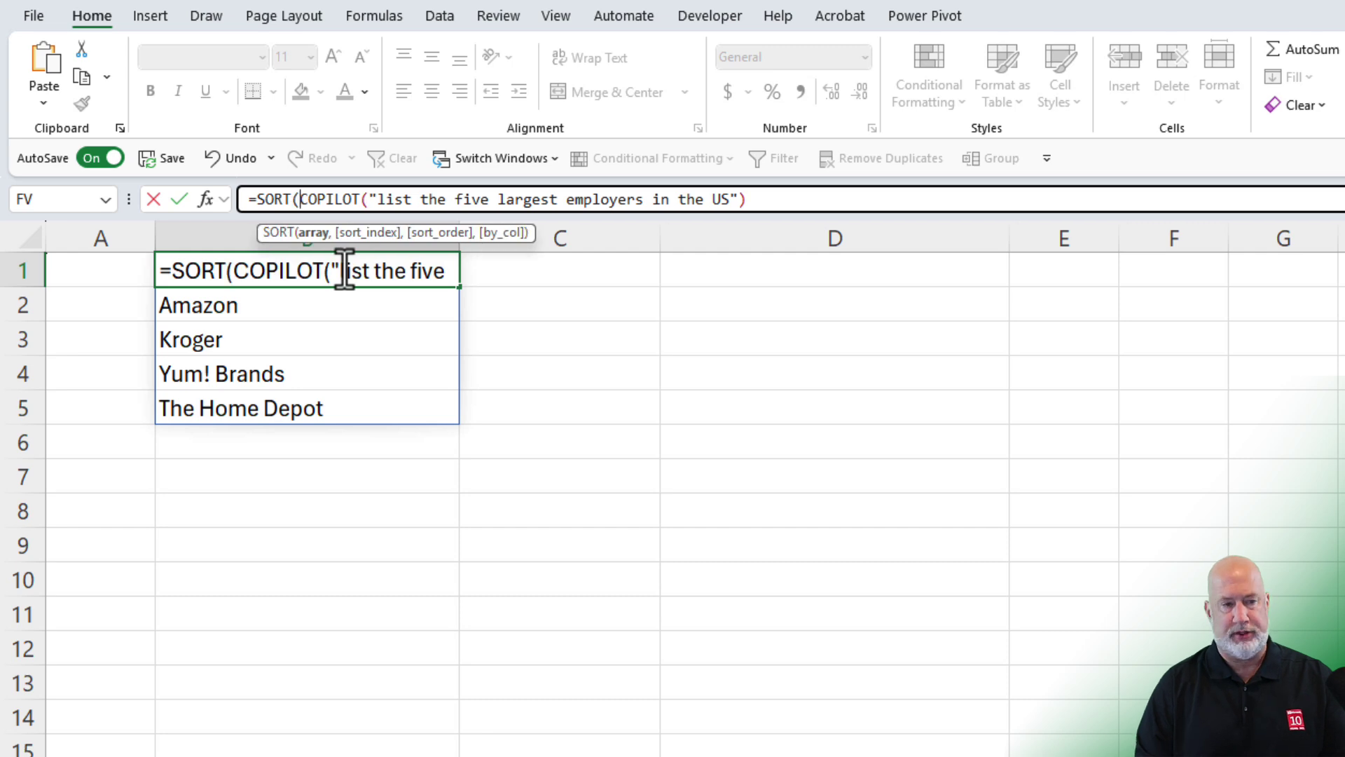
key("End")
type(")")
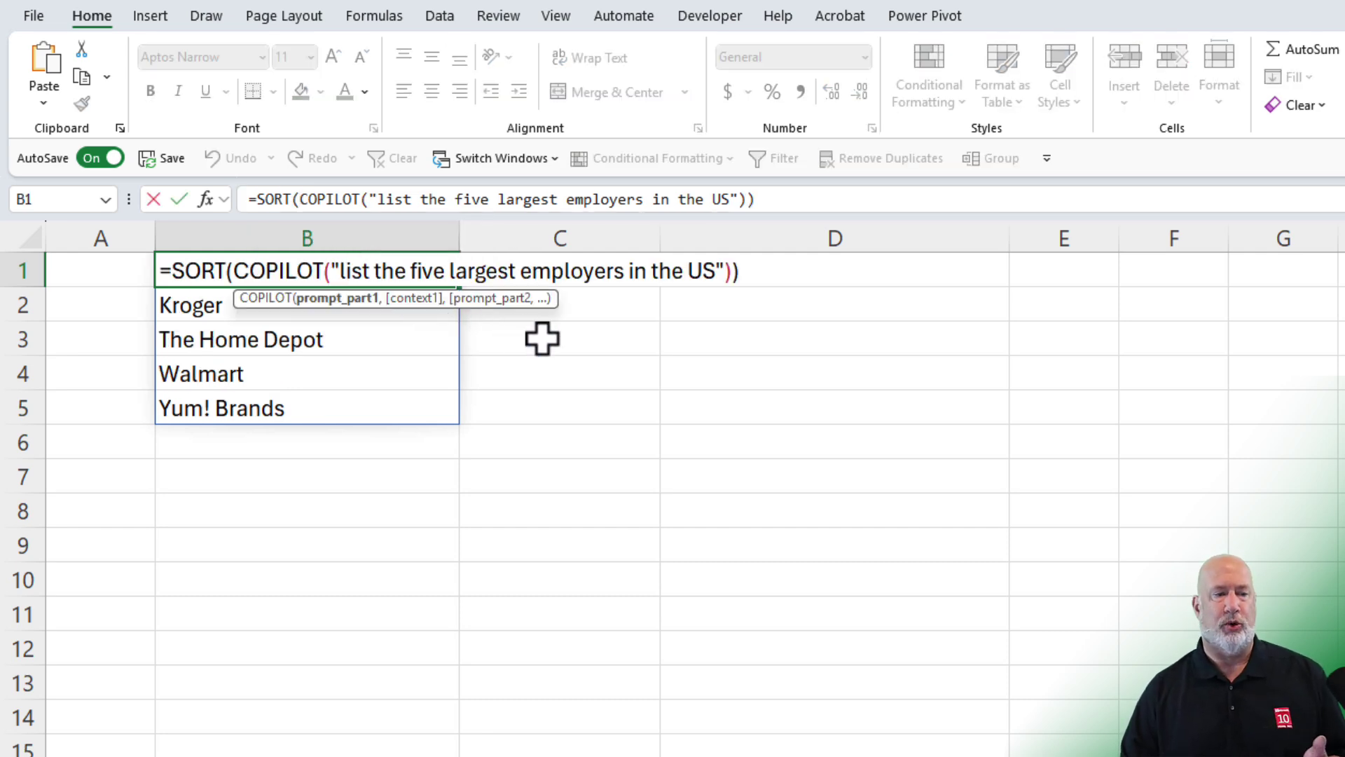
key("Return")
left_click(366, 274)
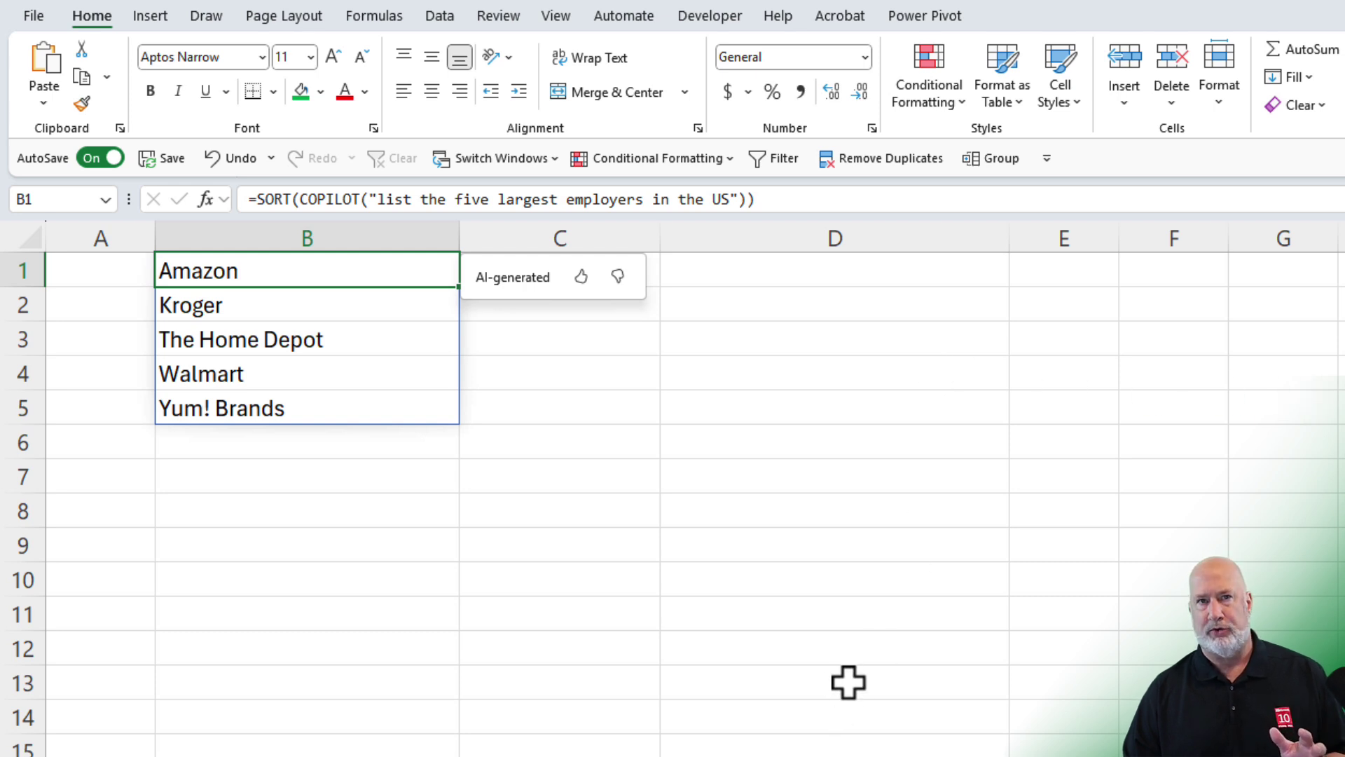
- On the prompts sheet, select the full formula text of the city prompt in B3
key("ctrl+Page_Up")
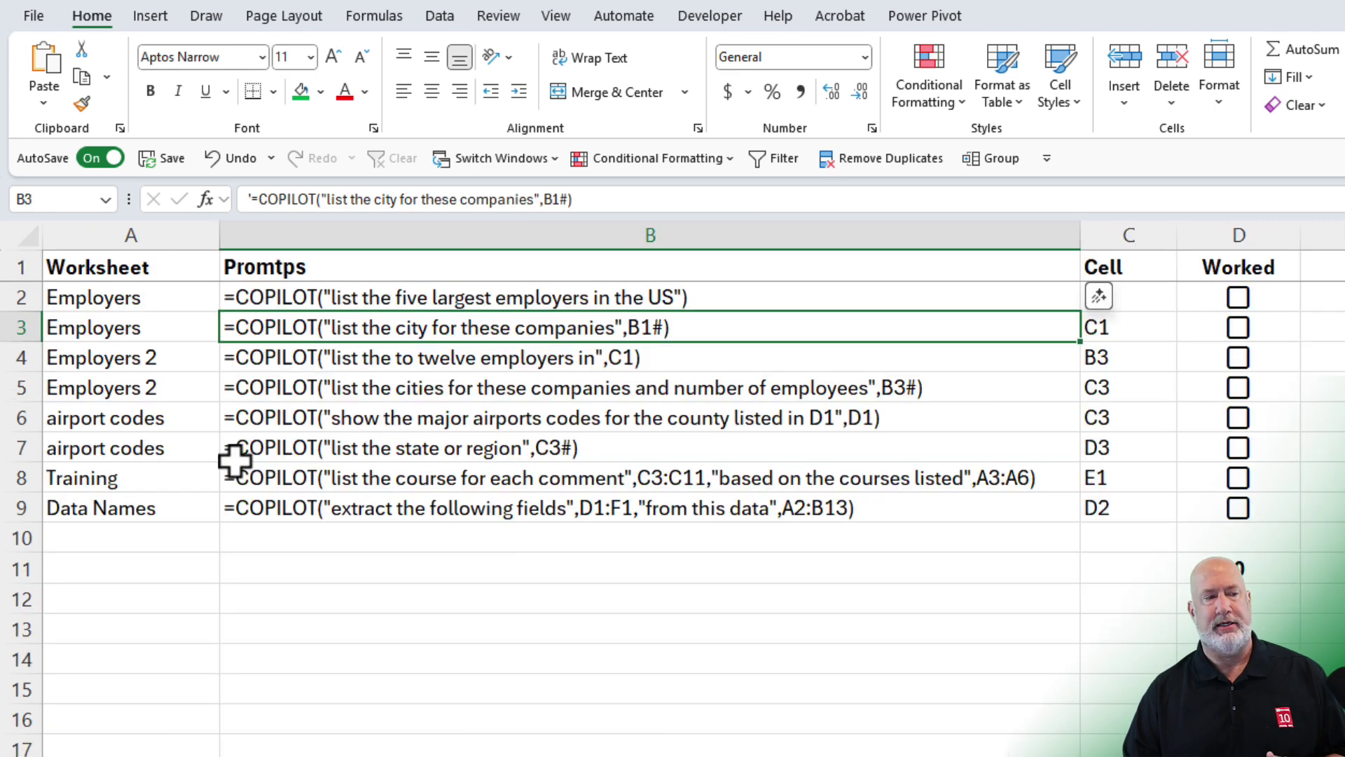
left_click(164, 301)
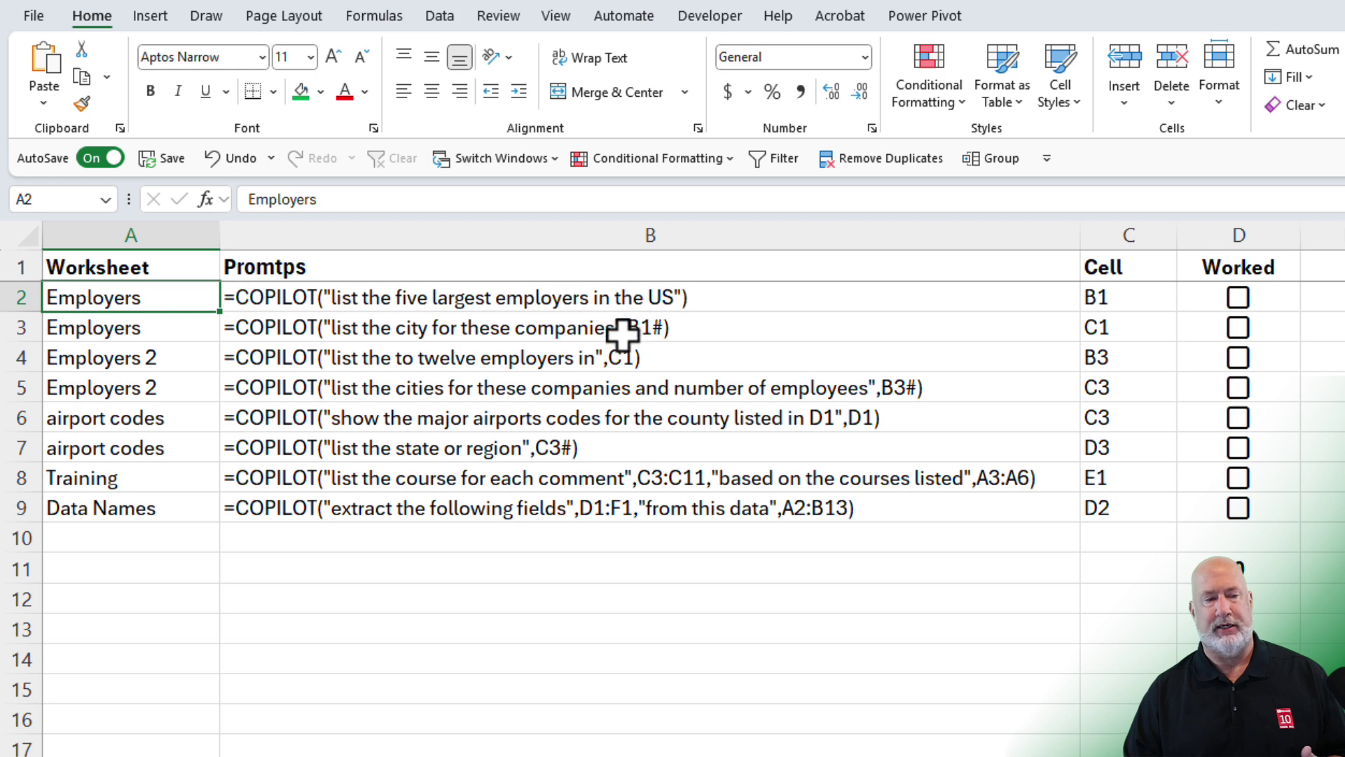
left_click(459, 330)
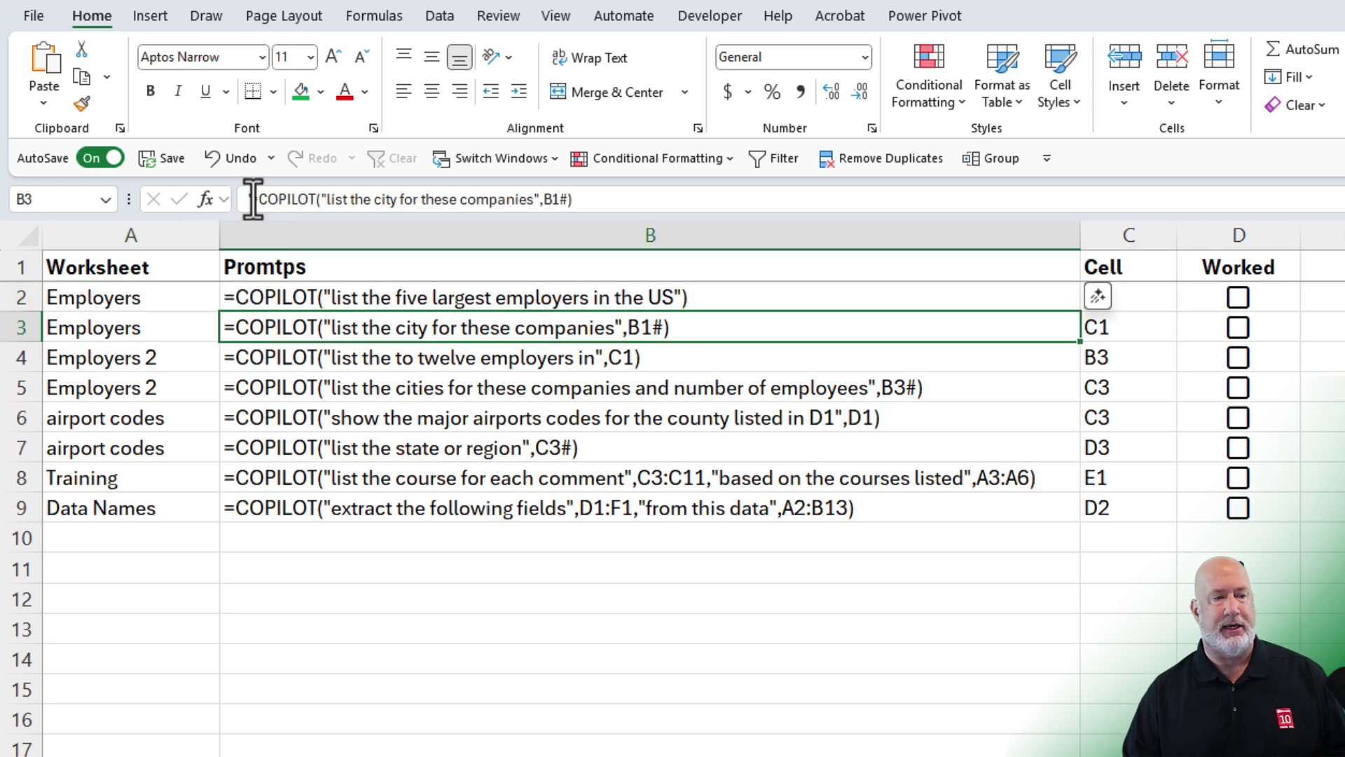
left_click_drag(250, 201, 619, 217)
key("ctrl+c")
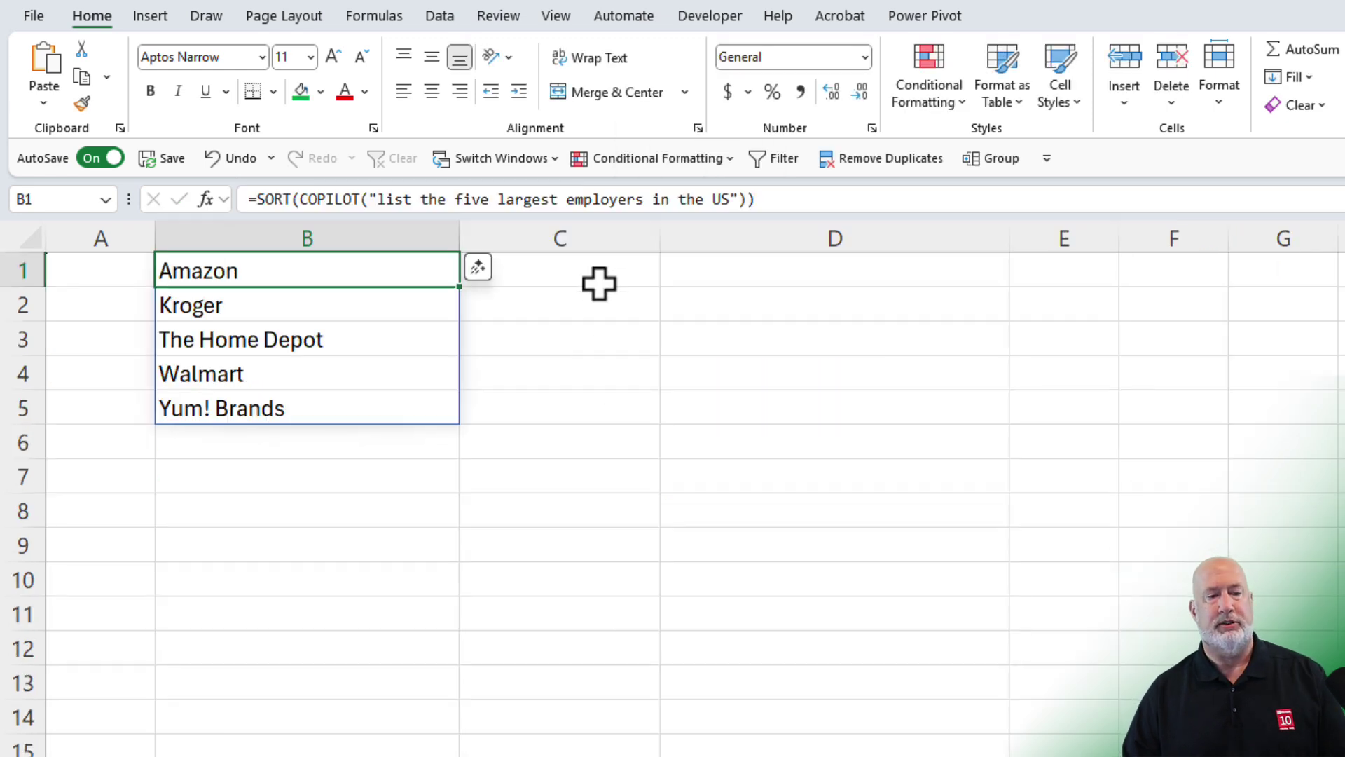
- Paste the city prompt into C1 and remove its leading apostrophe so the formula runs
left_click(600, 268)
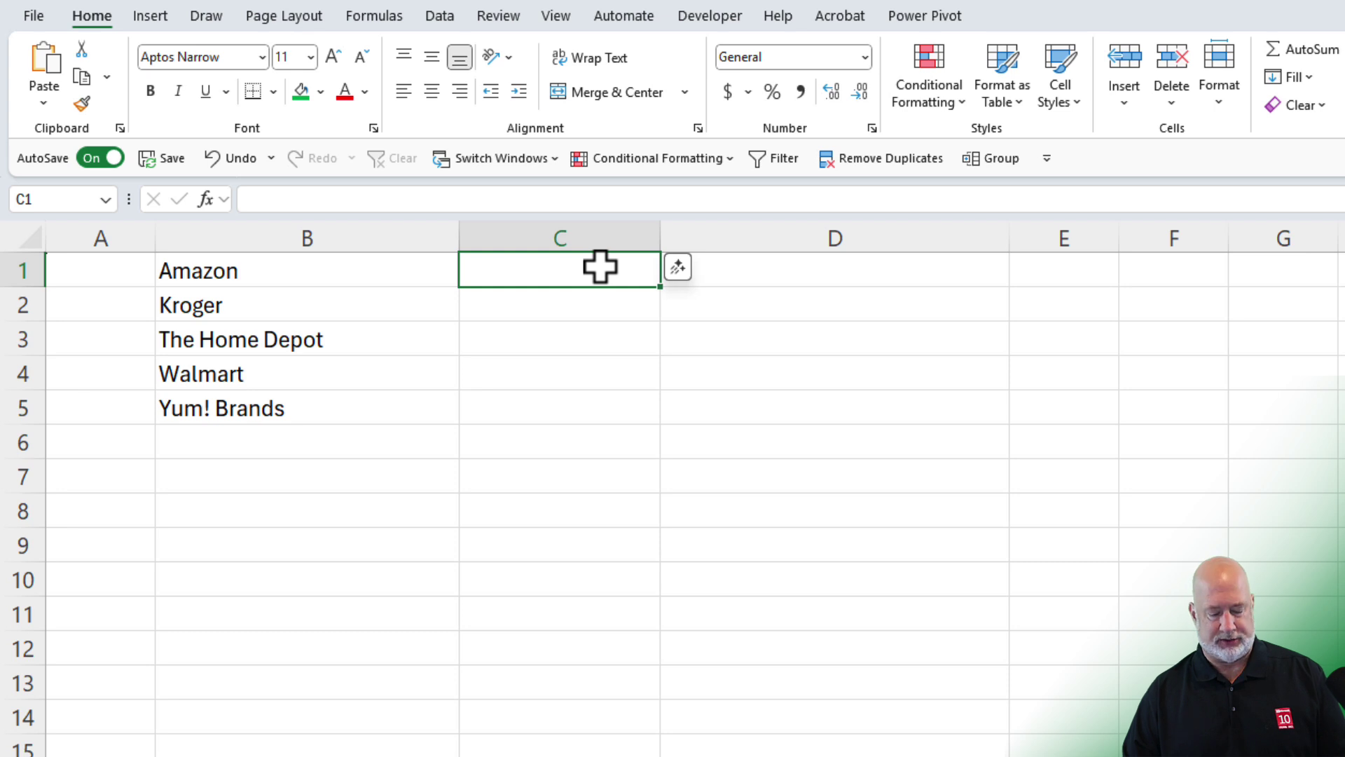
key("ctrl+v")
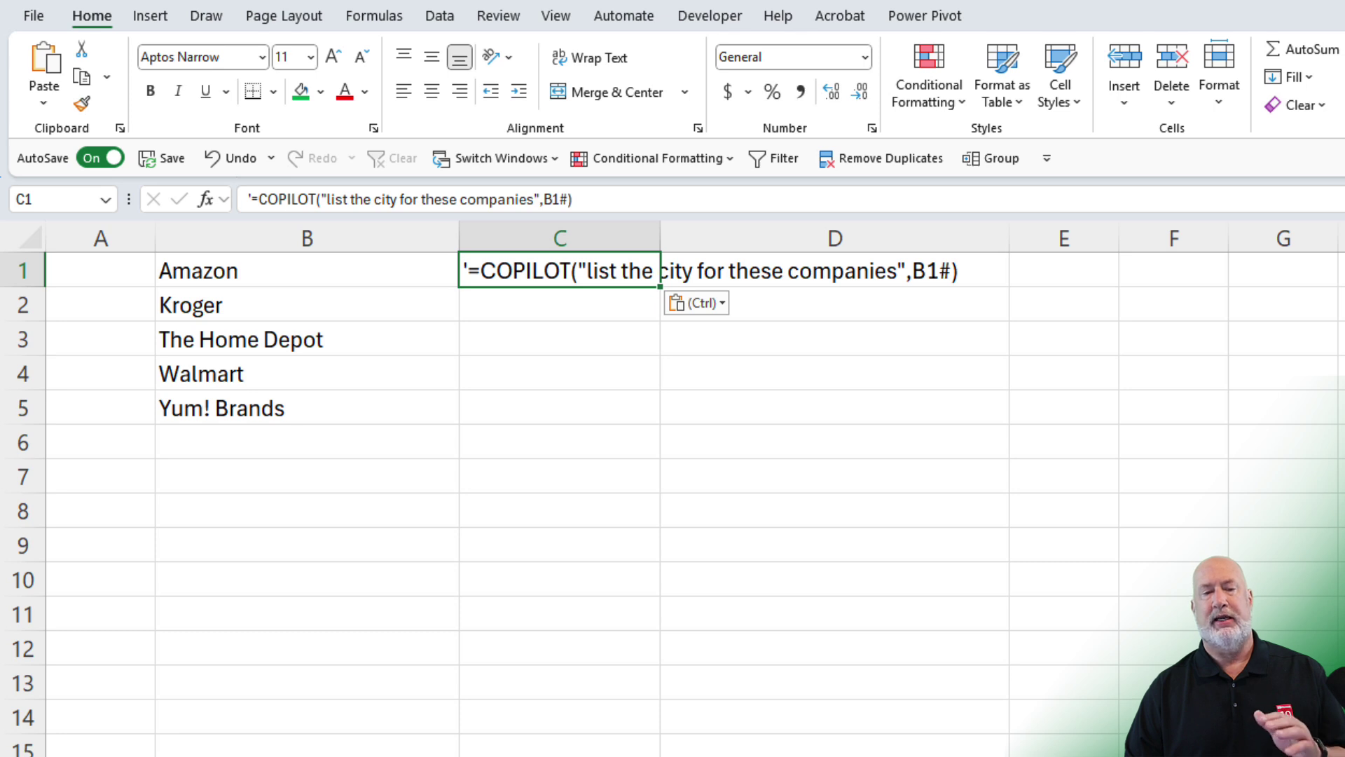
left_click(559, 303)
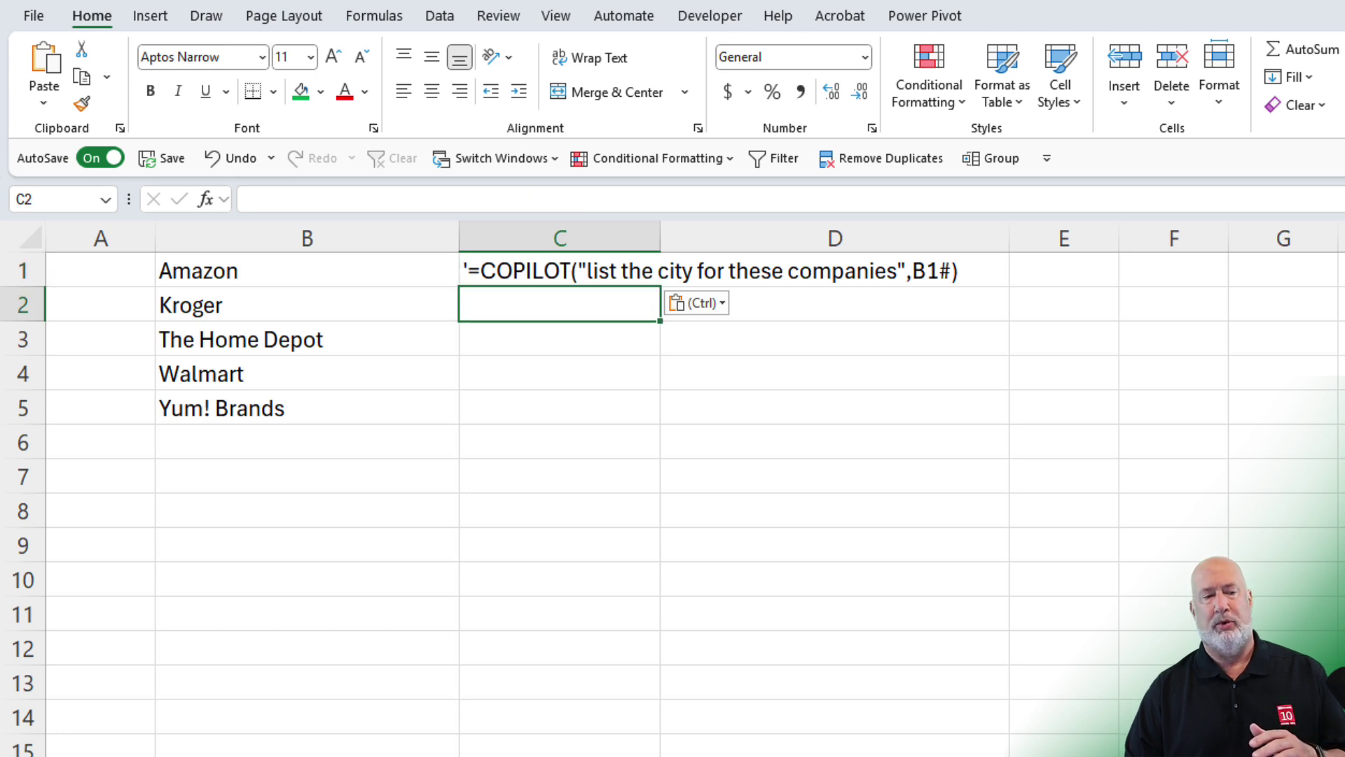
key("Up")
left_click(265, 201)
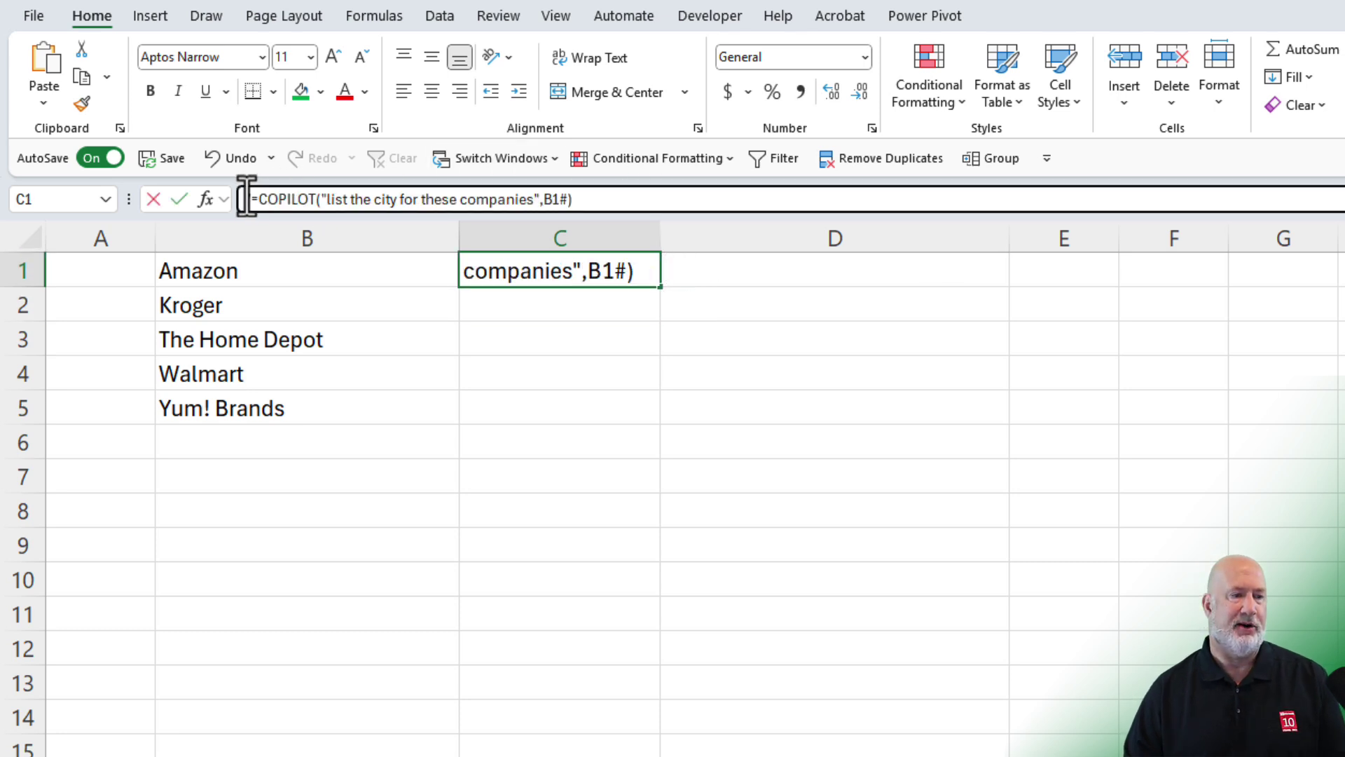
key("Delete")
key("Return")
key("Up")
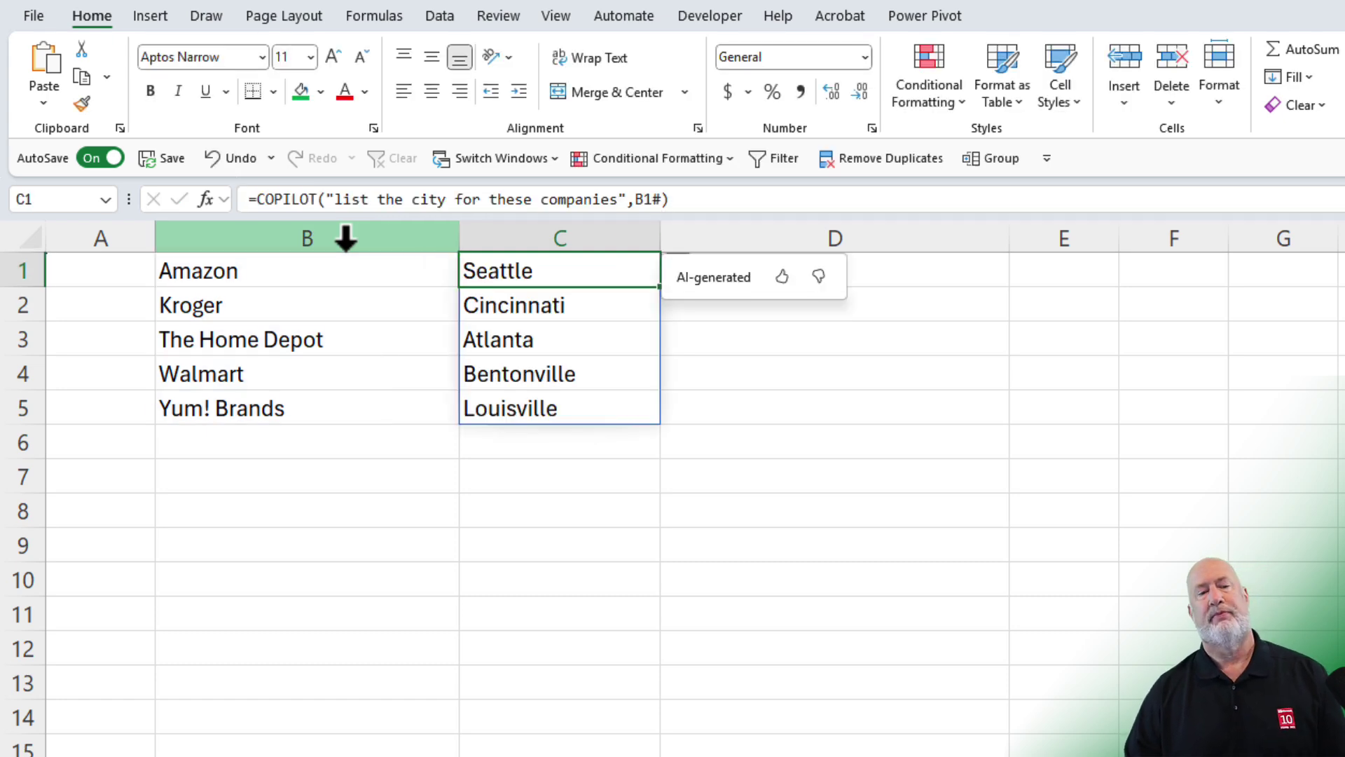
- Repoint C1's city formula from the B1# reference to the employer names in B1:B5
double_click(600, 273)
left_click_drag(907, 271, 942, 273)
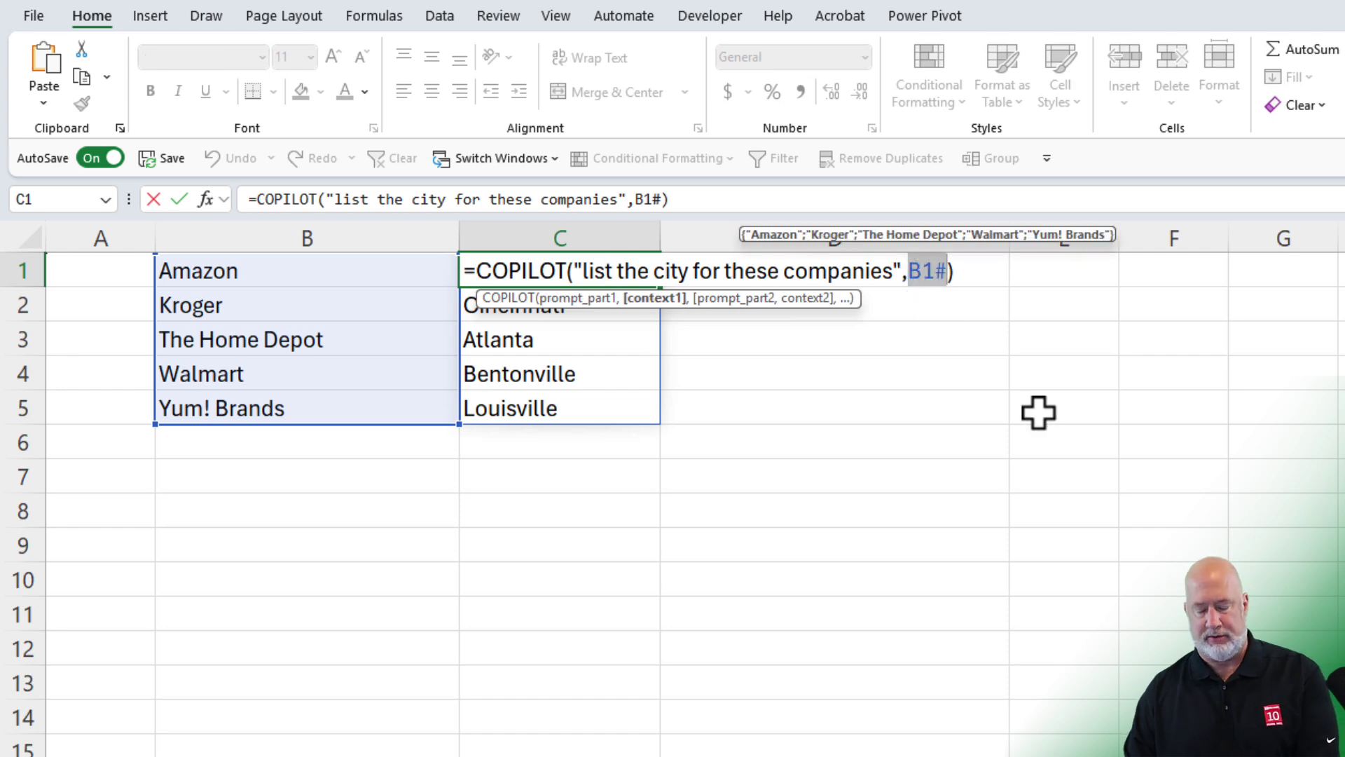
key("Delete")
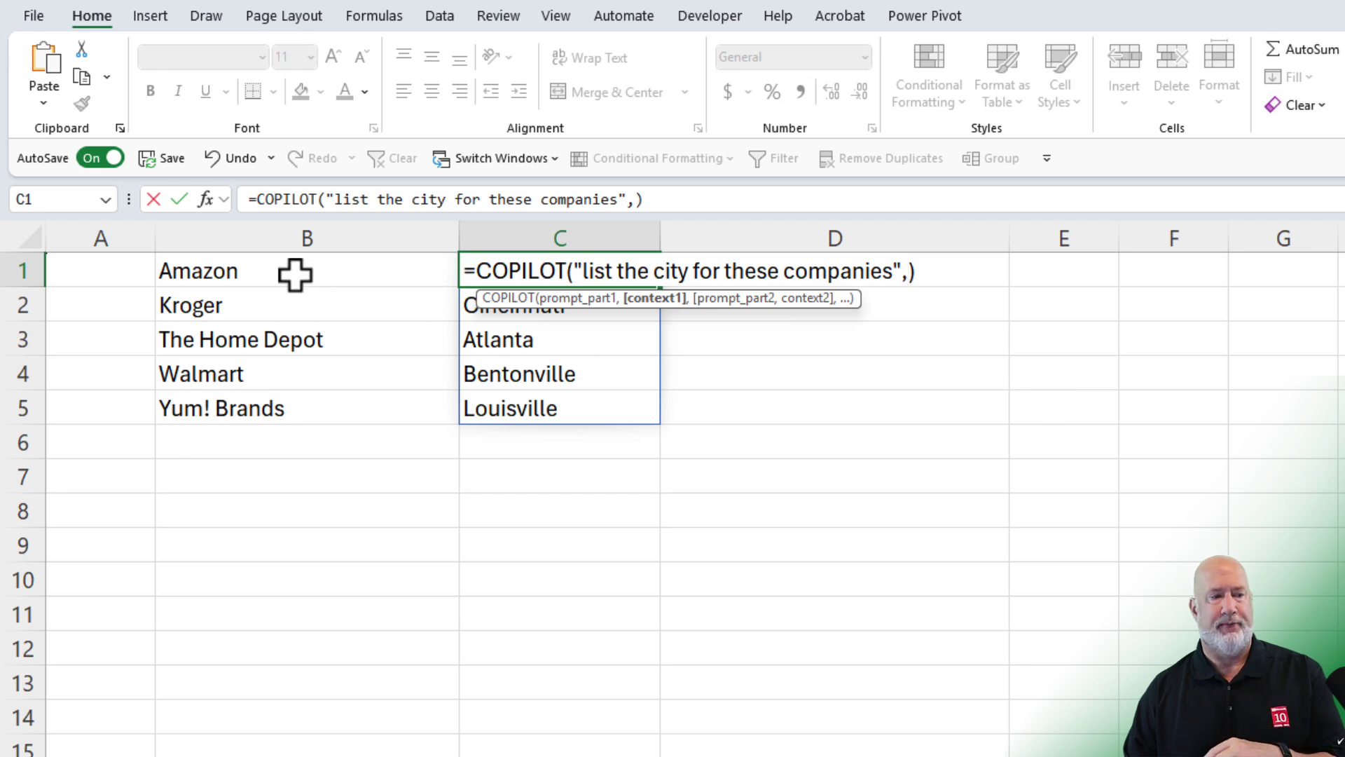
left_click_drag(294, 273, 297, 394)
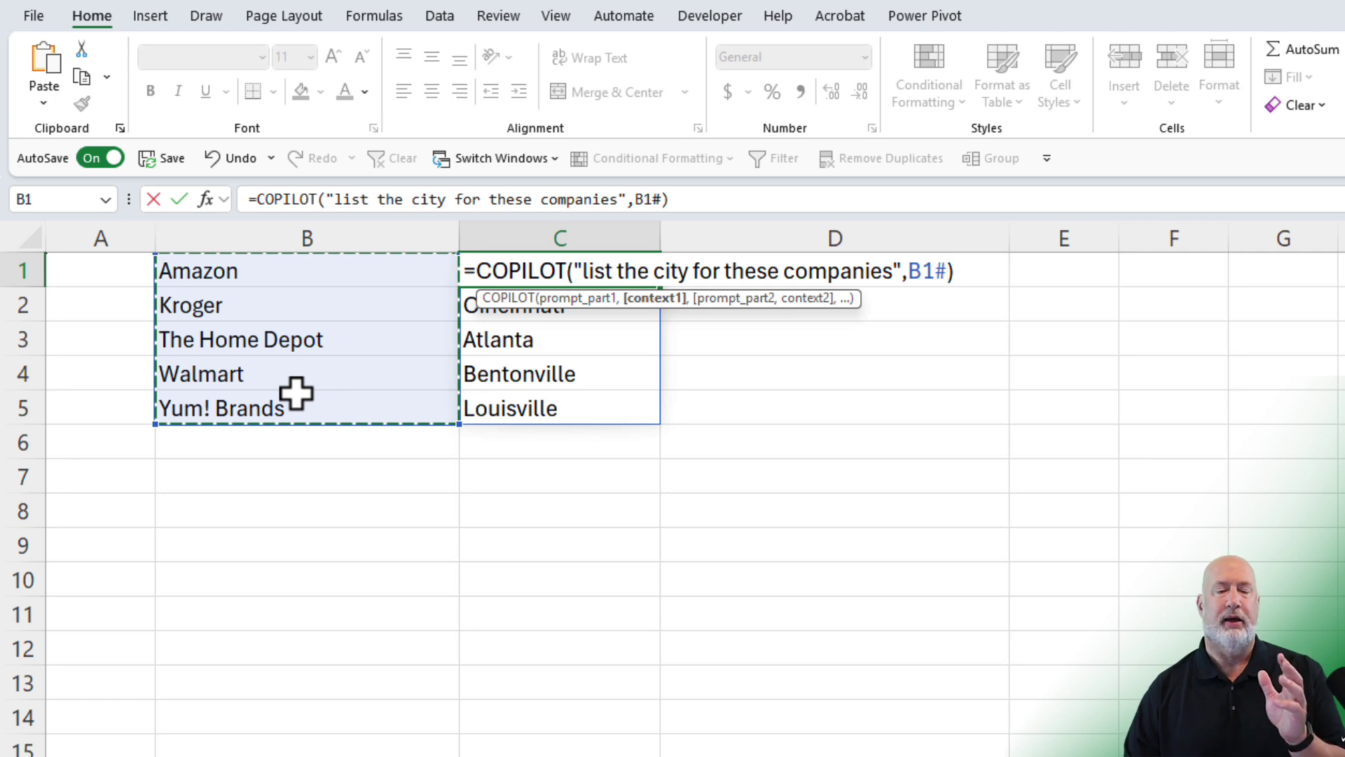
key("Return")
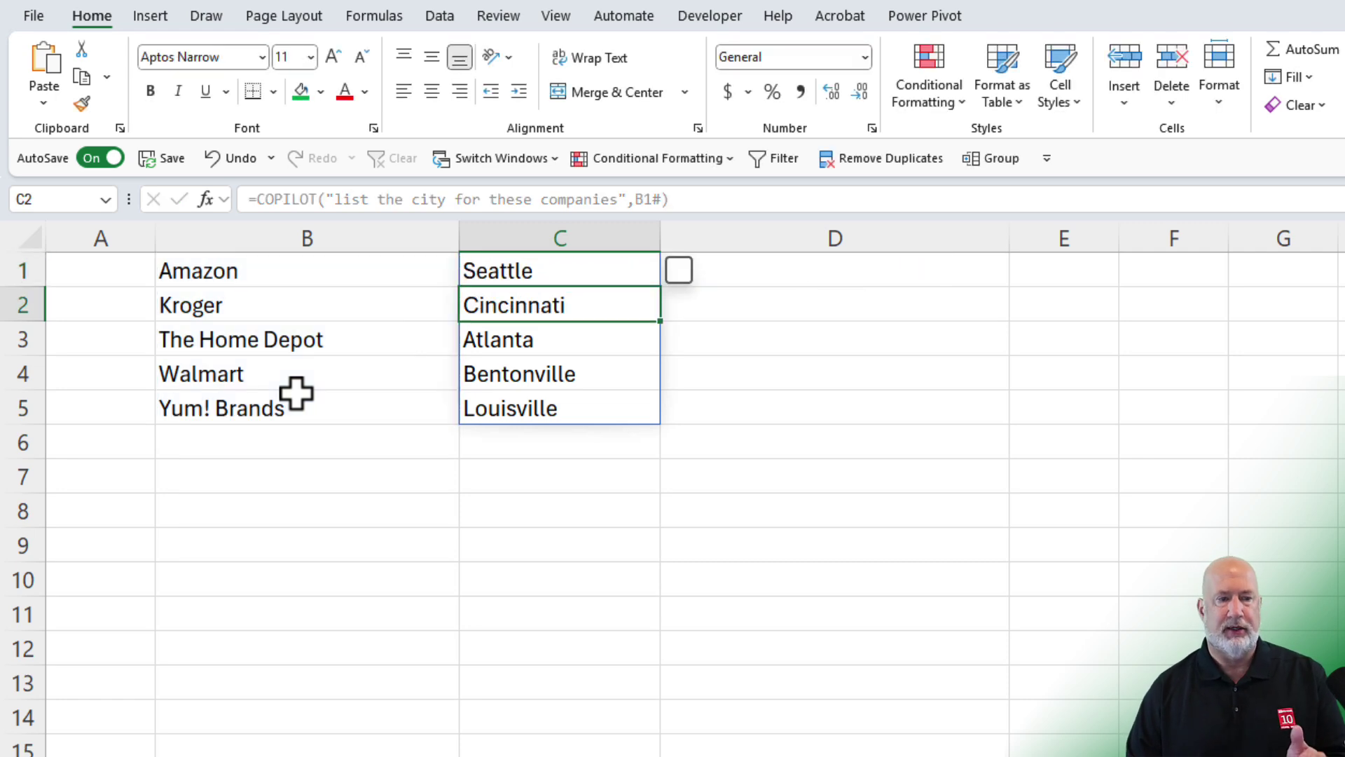
left_click(514, 266)
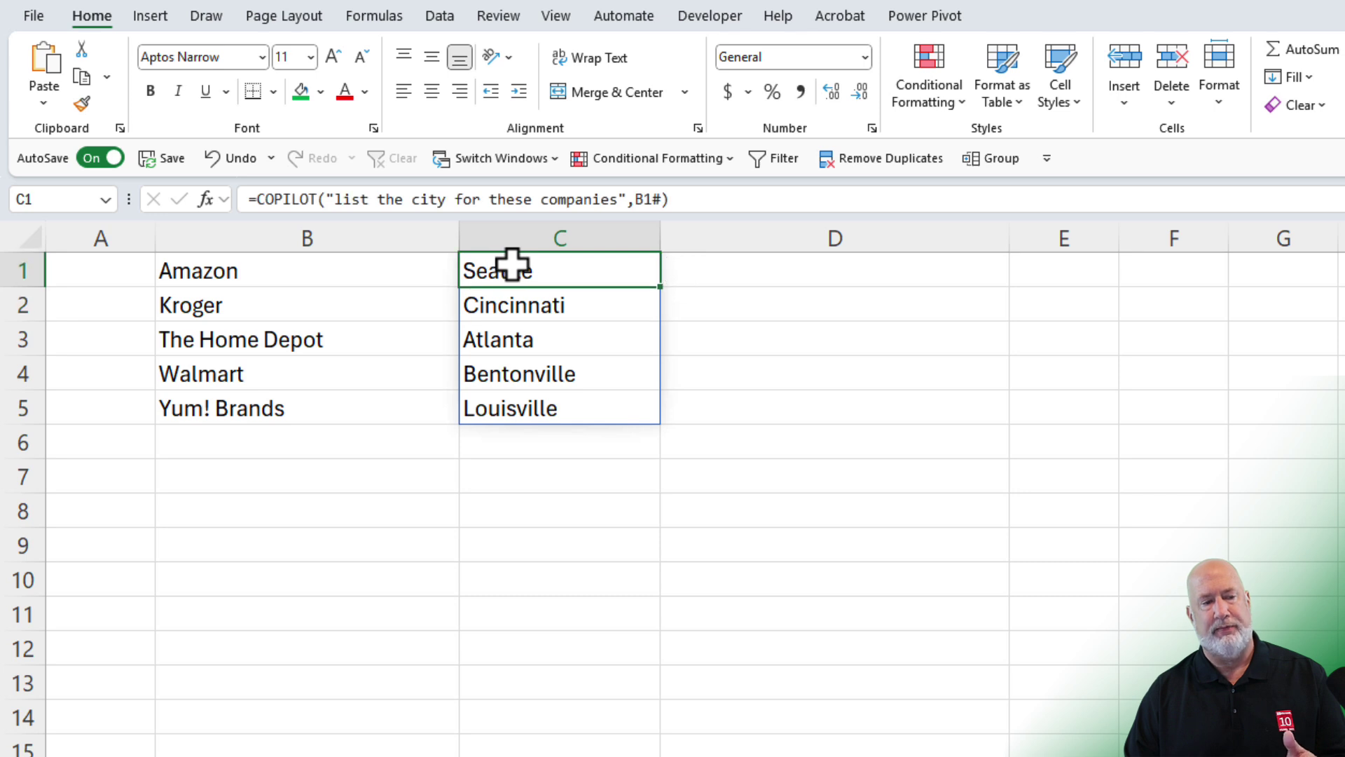
- Change 'five' to 'twenty' in B1's prompt so twenty employers and their cities appear
left_click(370, 273)
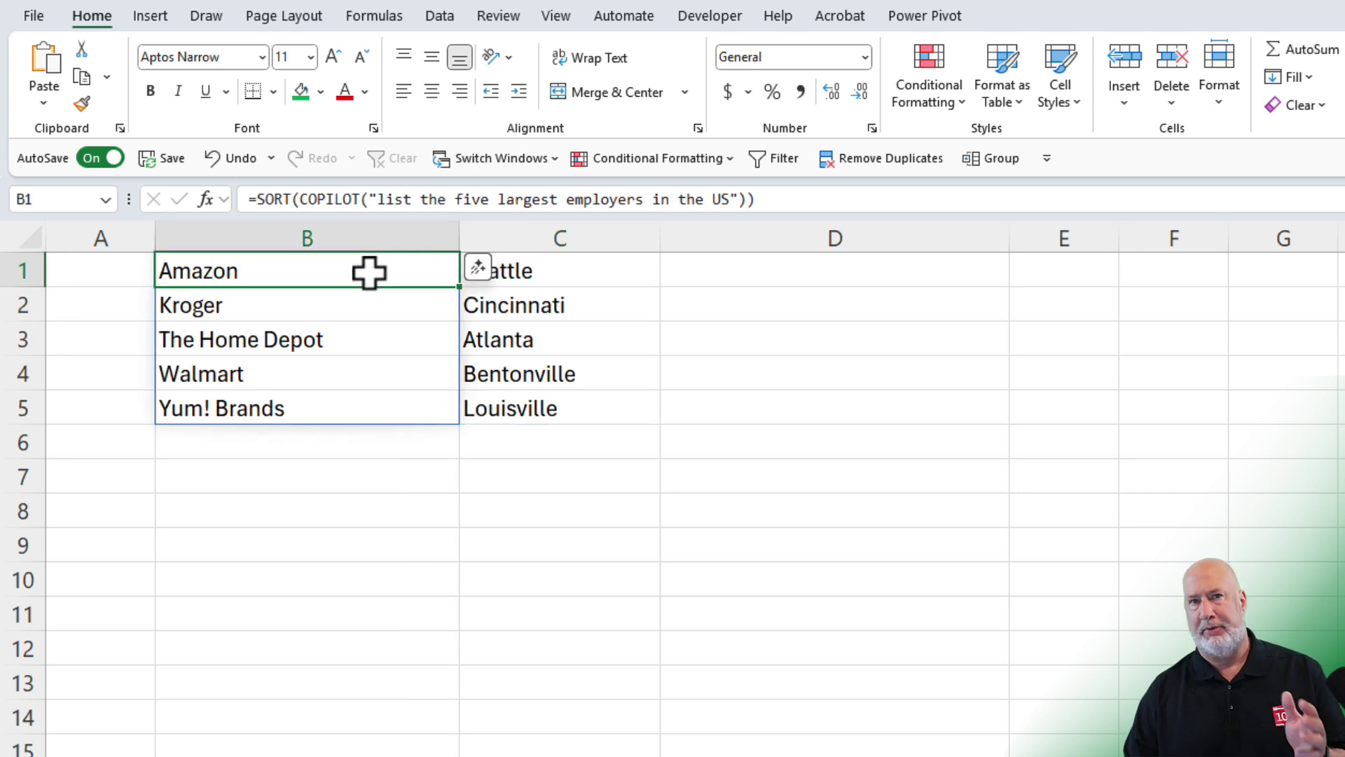
double_click(471, 200)
type("twenty")
key("Return")
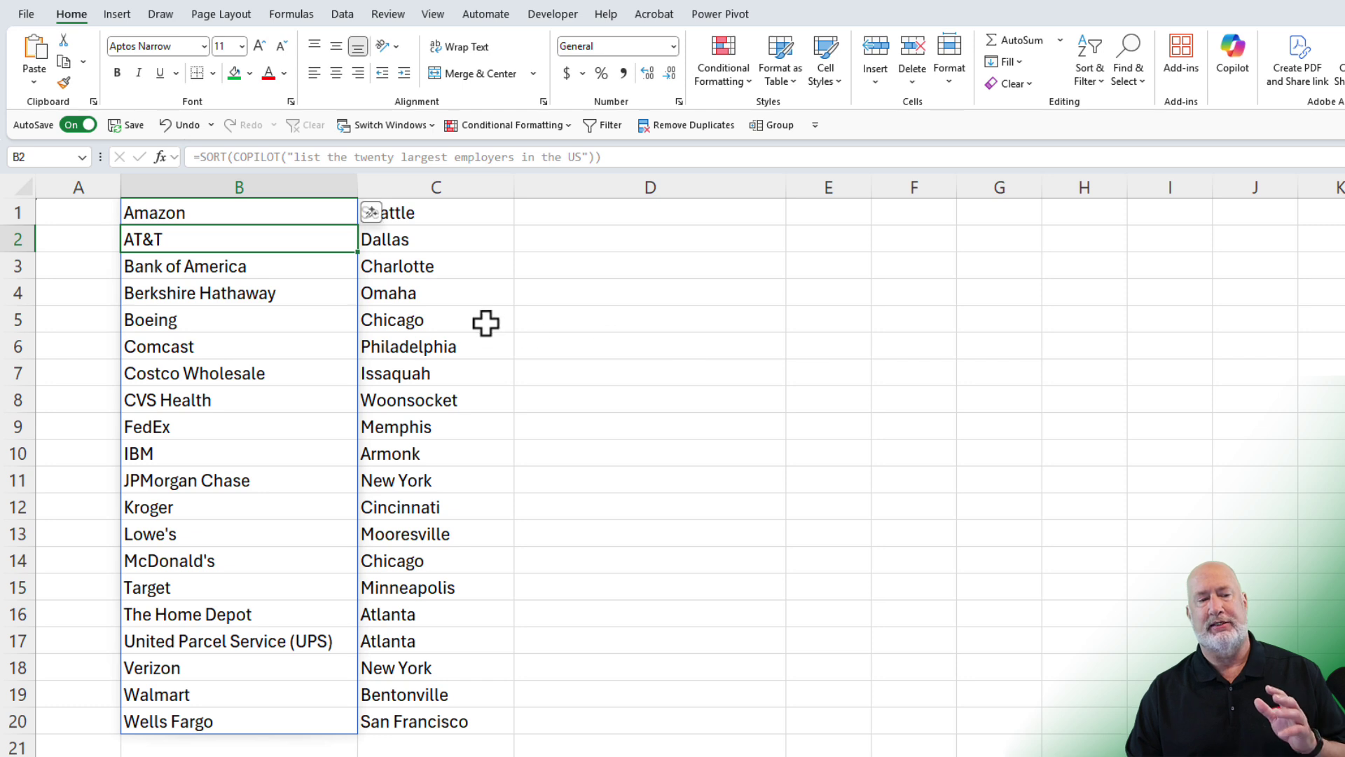
left_click(459, 209)
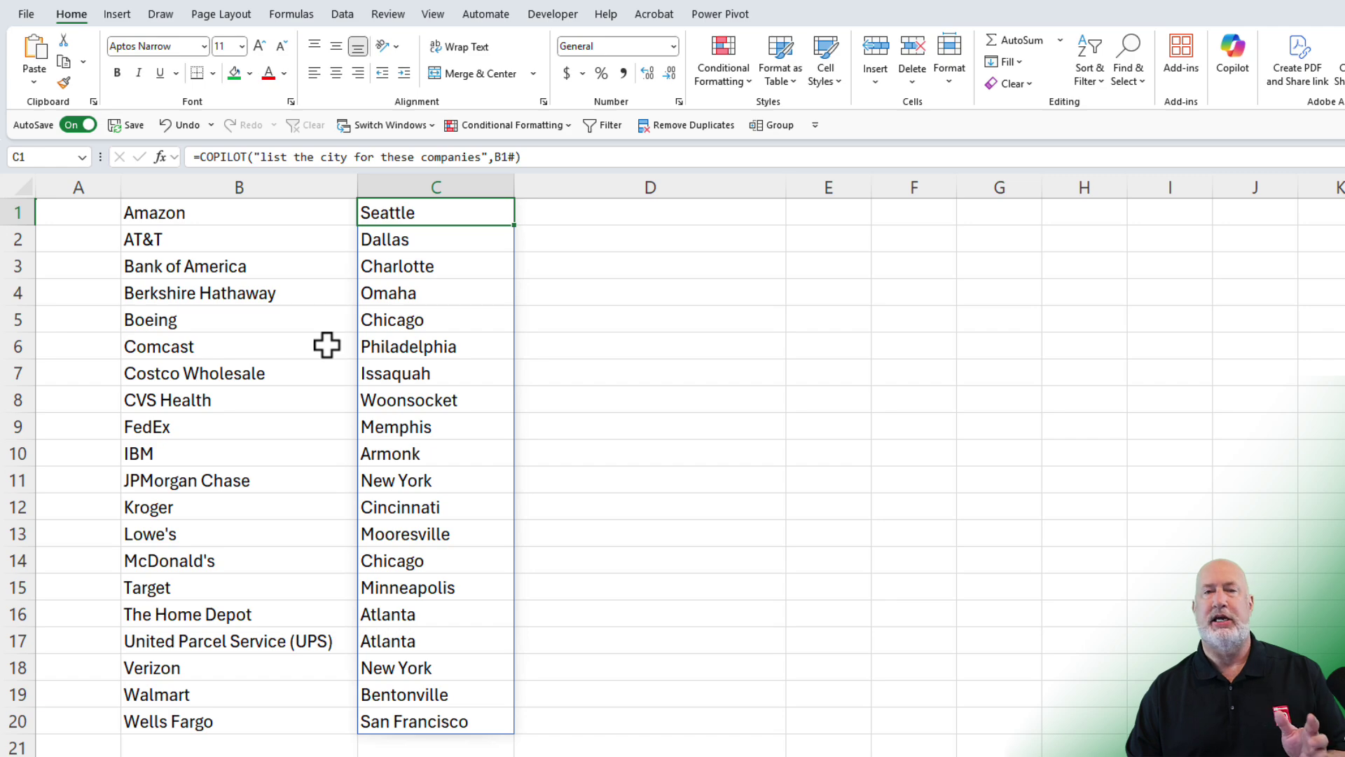
- On the employers 2 sheet, paste the Copilot top-twelve-employers formula for C1's state into B3
key("ctrl+Page_Down")
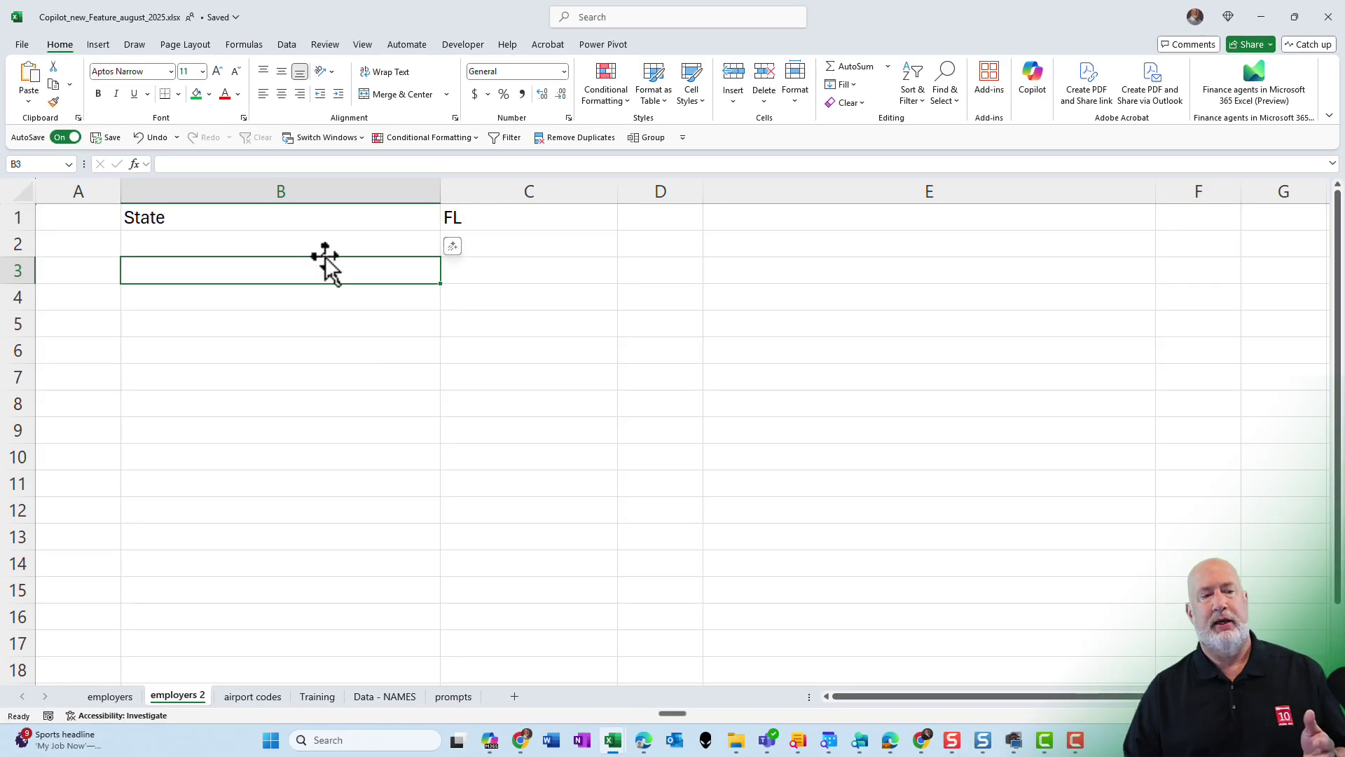
left_click(306, 217)
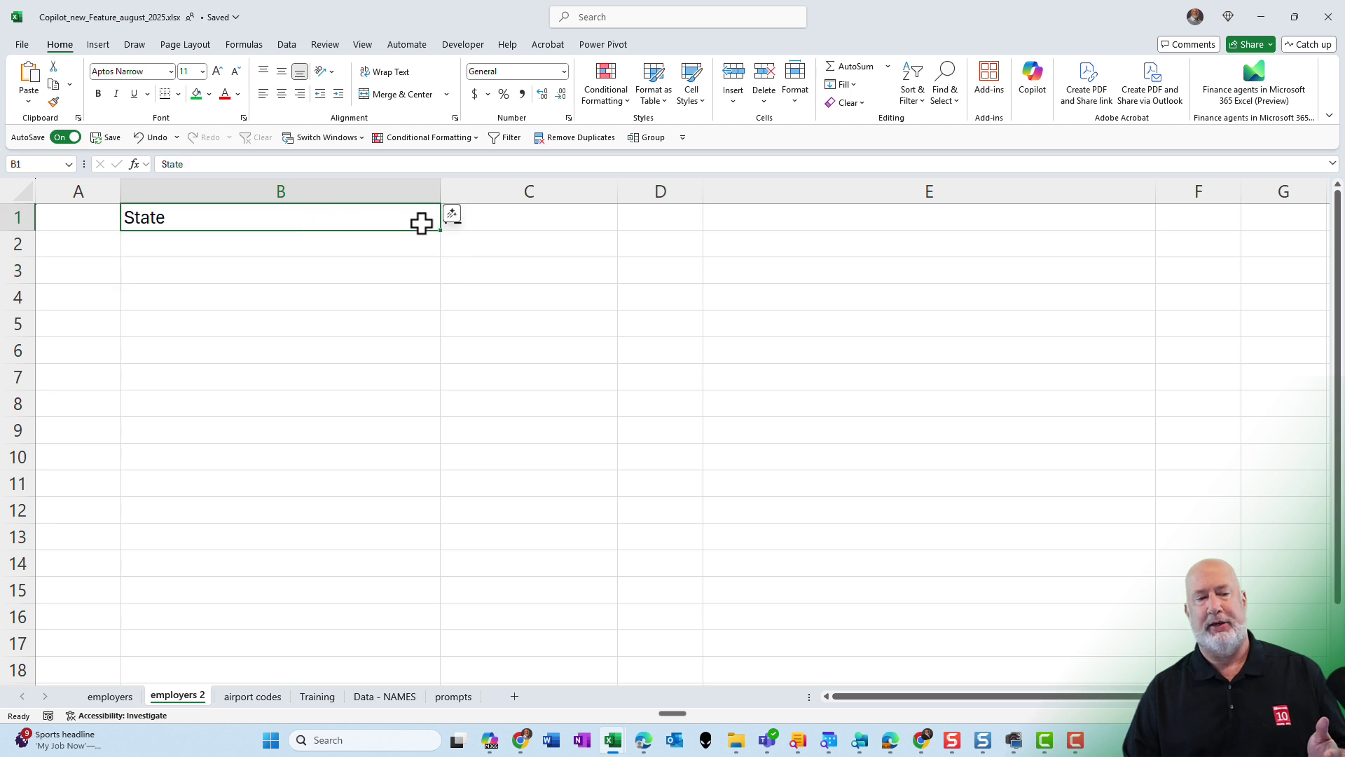
left_click(544, 222)
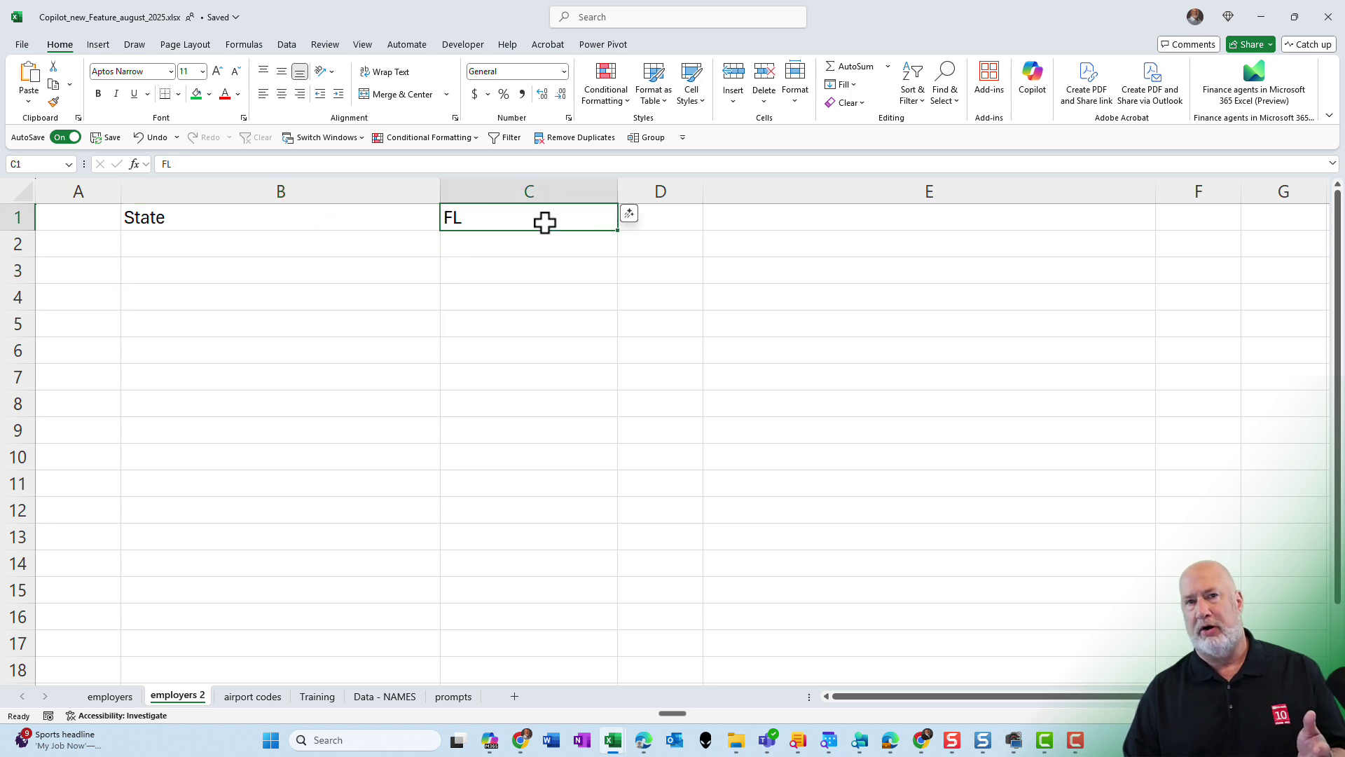
left_click(271, 269)
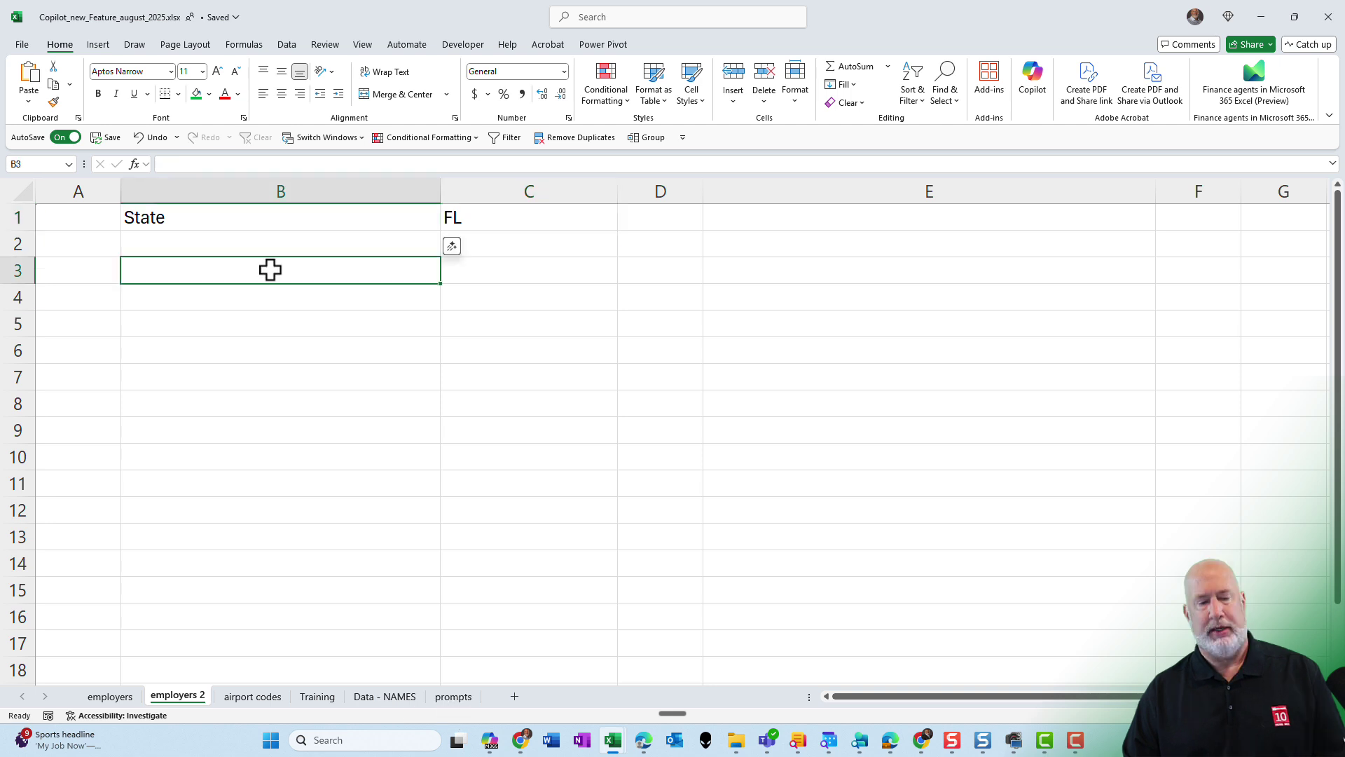
type("=COPILOT(\"list the to twelve employers in\",C1)")
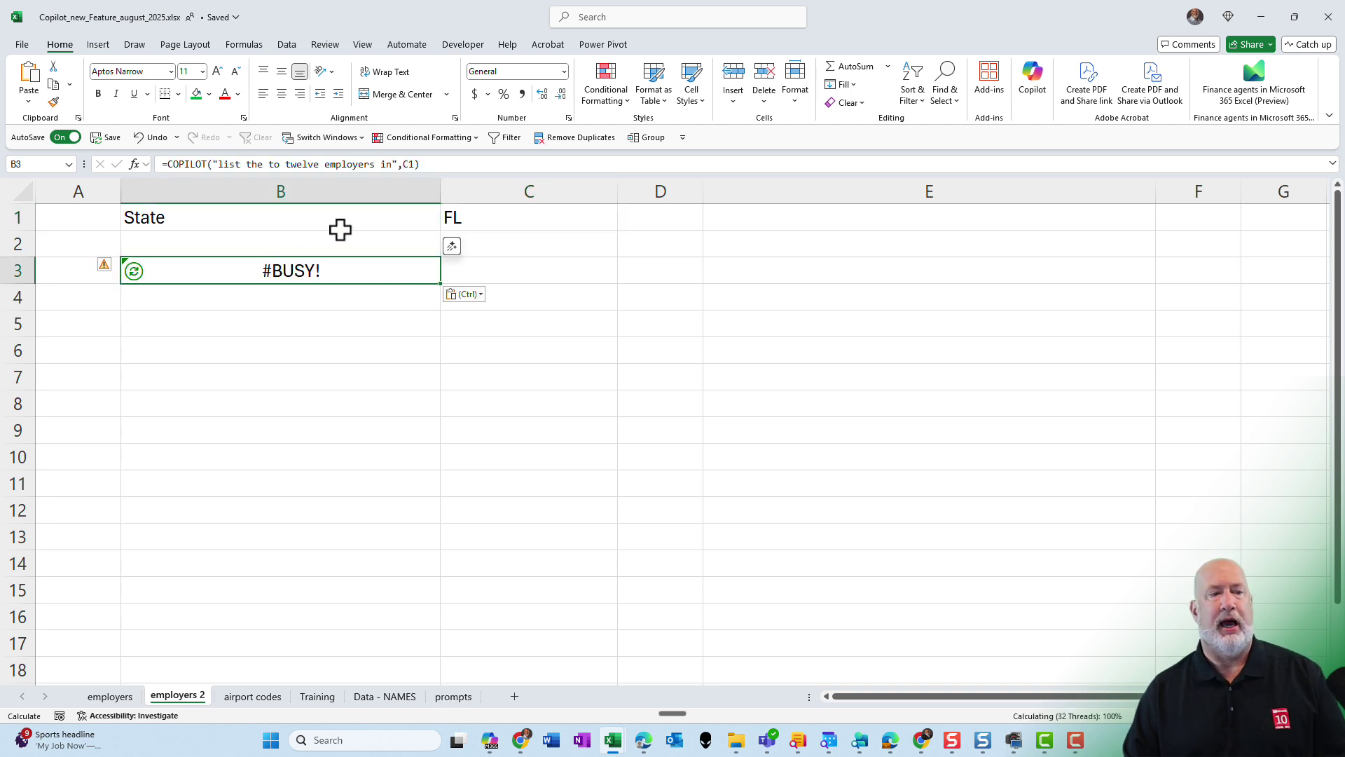
double_click(334, 270)
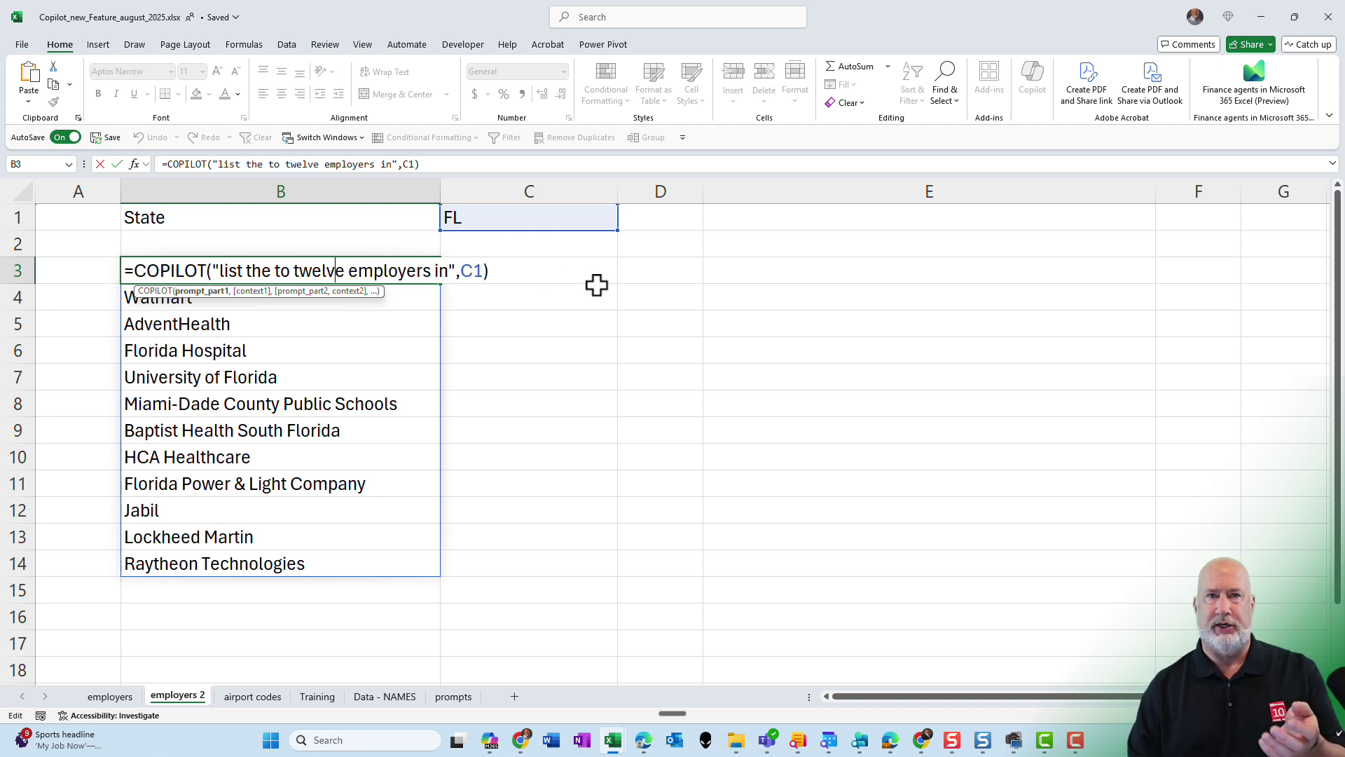
key("Escape")
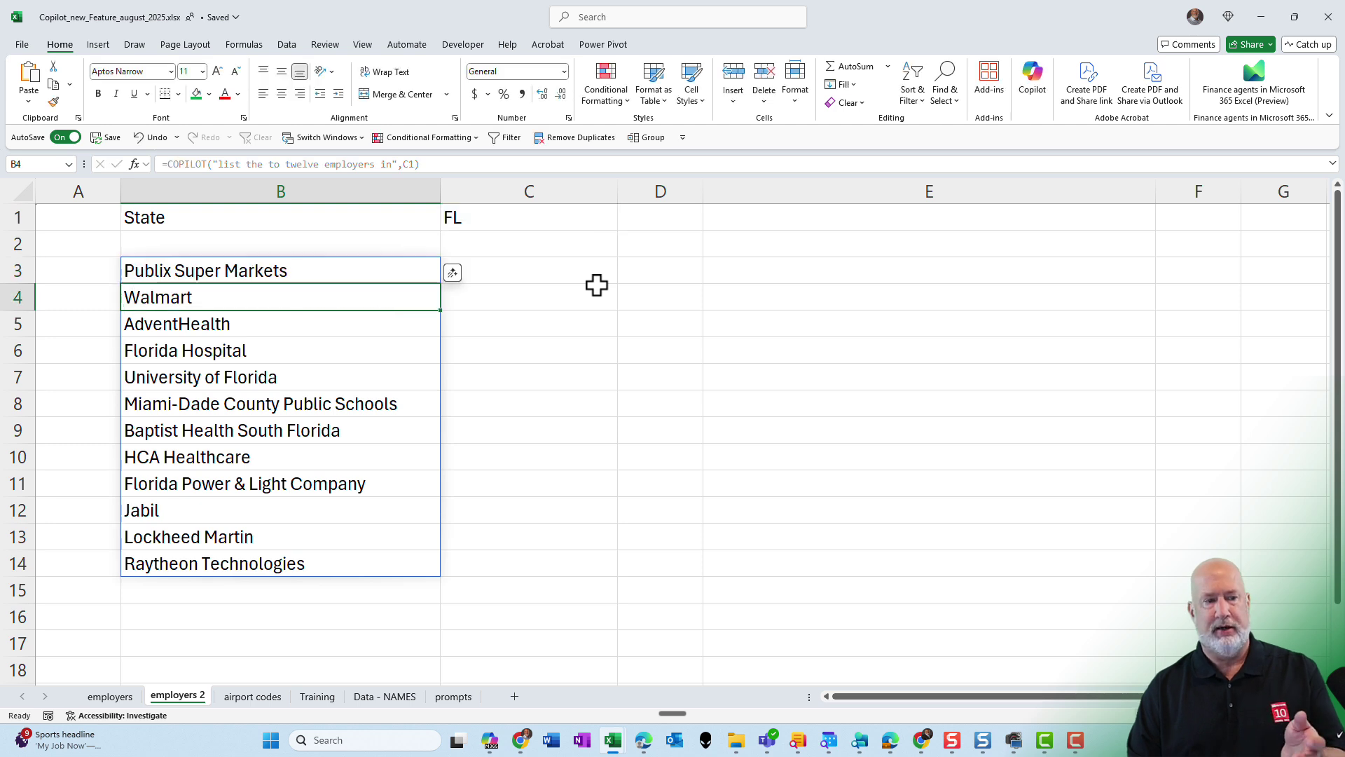
- Change the state in C1 from FL to GA to list Georgia employers
left_click(539, 223)
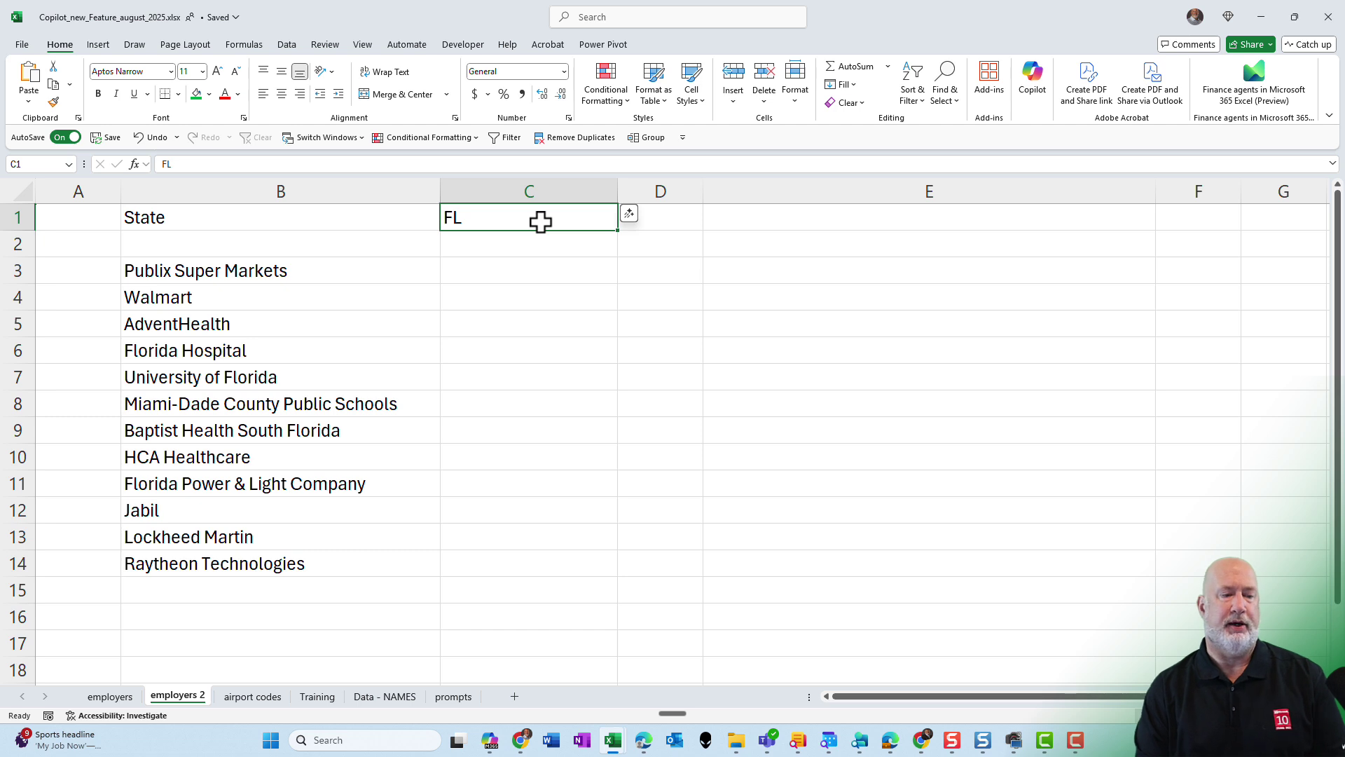
type("GA")
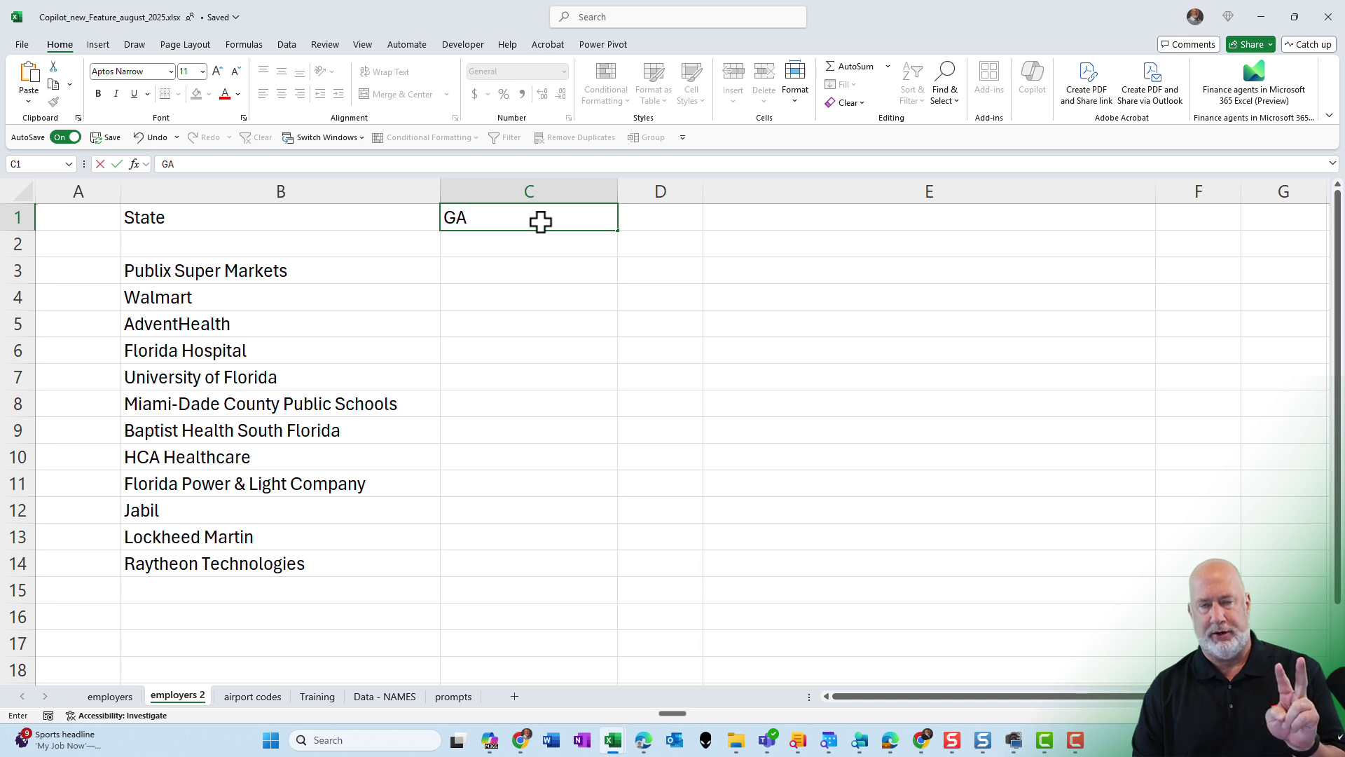
key("Return")
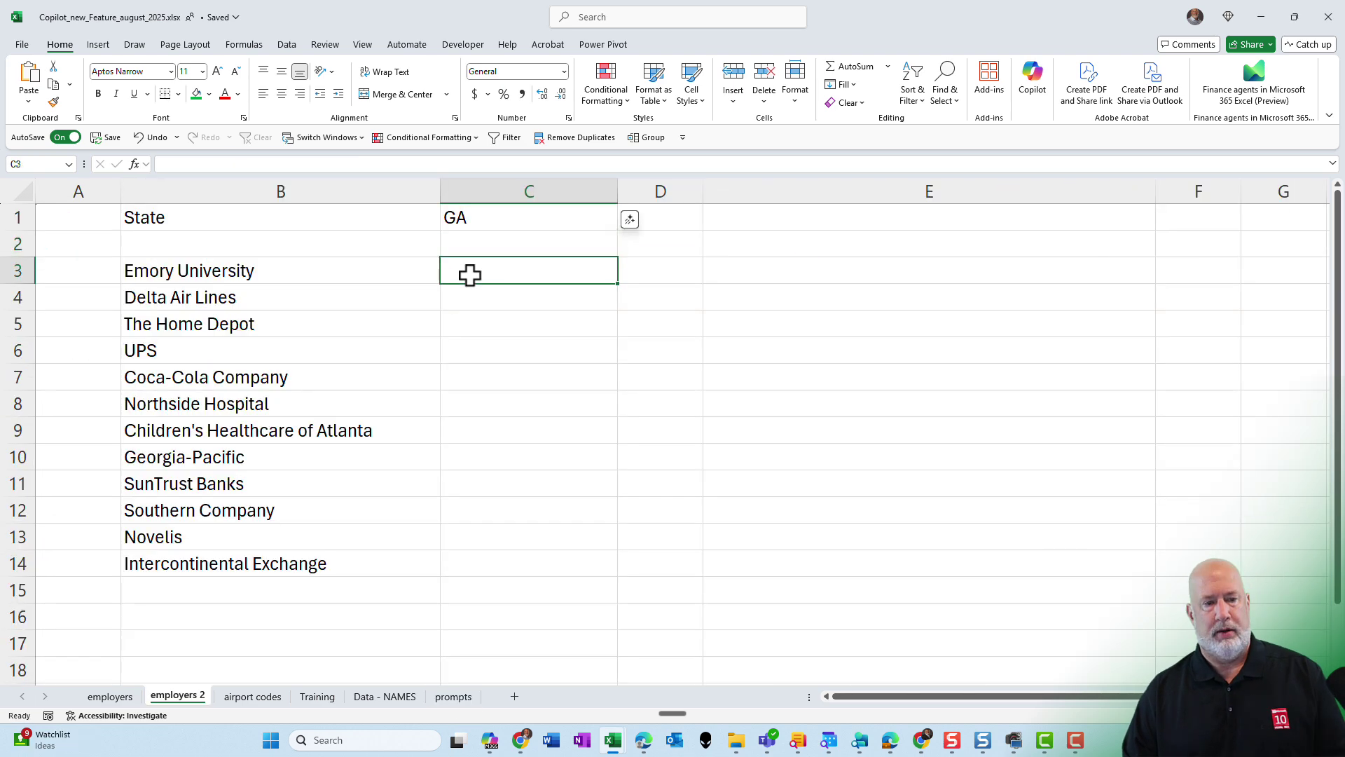
- Paste the Copilot cities-and-employees formula into C3 and widen column C to fit company names
type("=COPILOT(\"list the cities for these companies and number of employees\",B3#)")
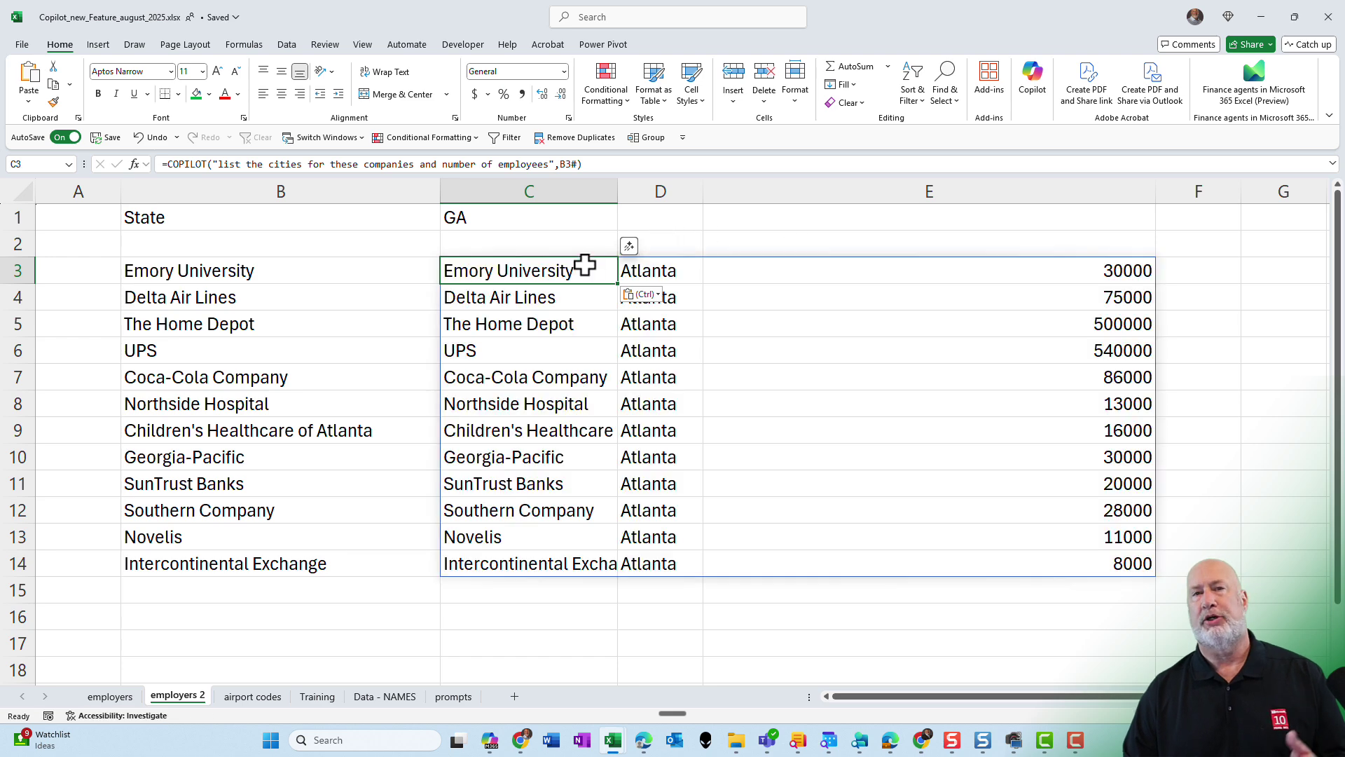
double_click(536, 270)
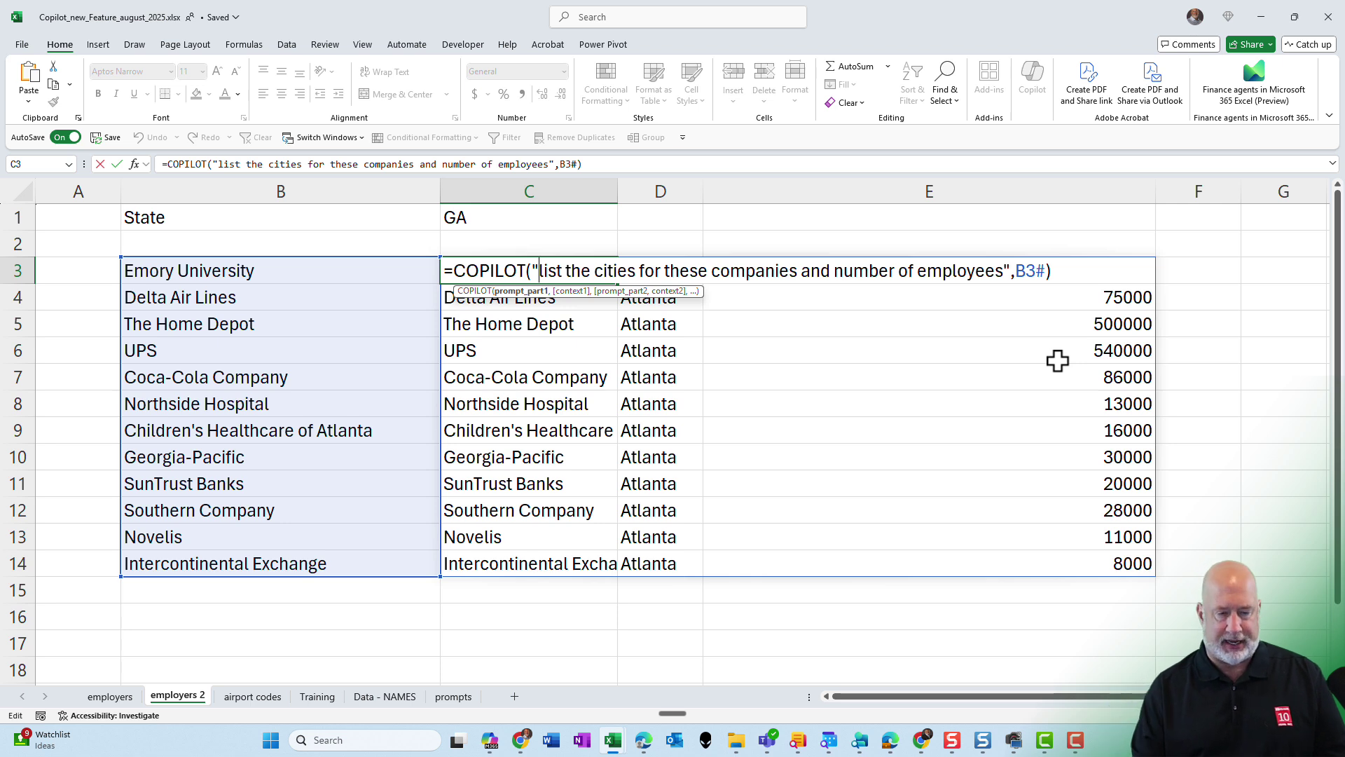
key("Return")
left_click(676, 324)
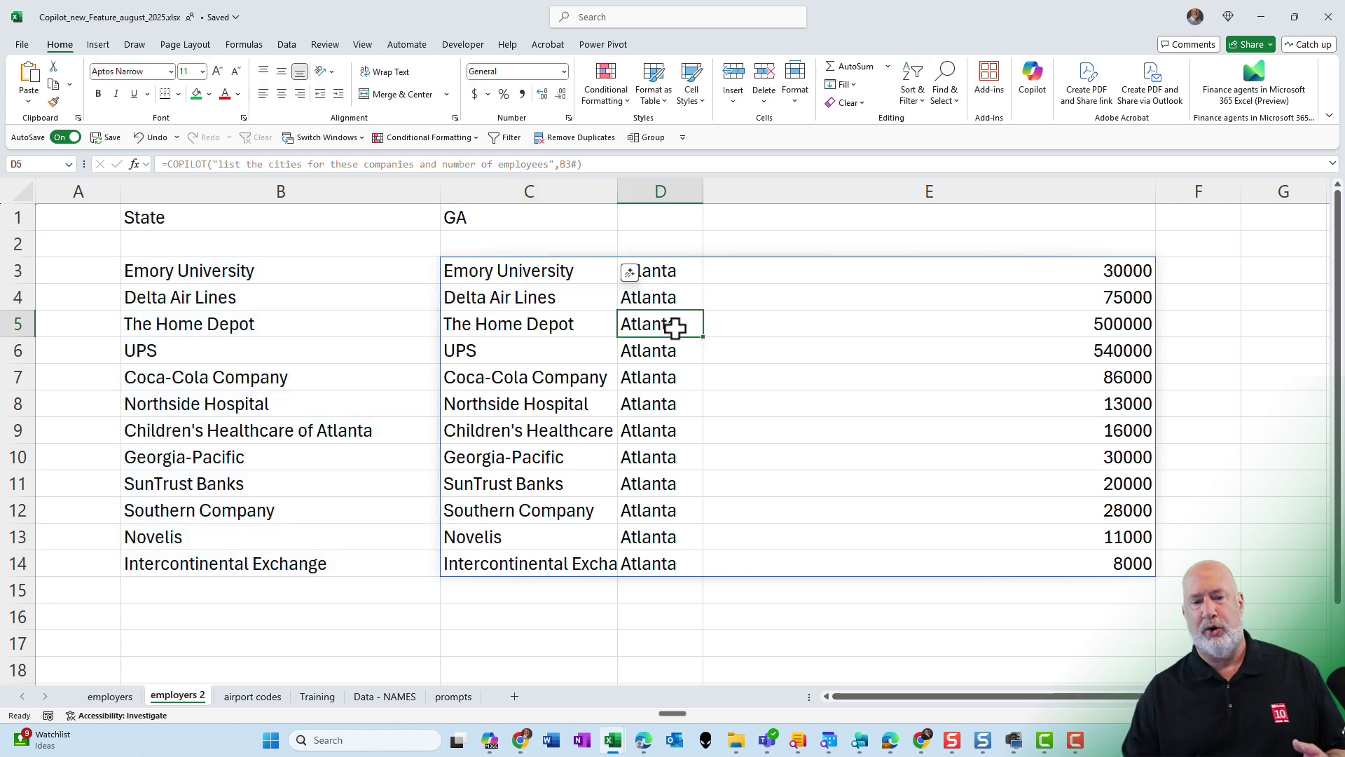
left_click_drag(620, 191, 650, 192)
- Change the state in C1 to FL, then to SC
left_click(561, 213)
type("FL")
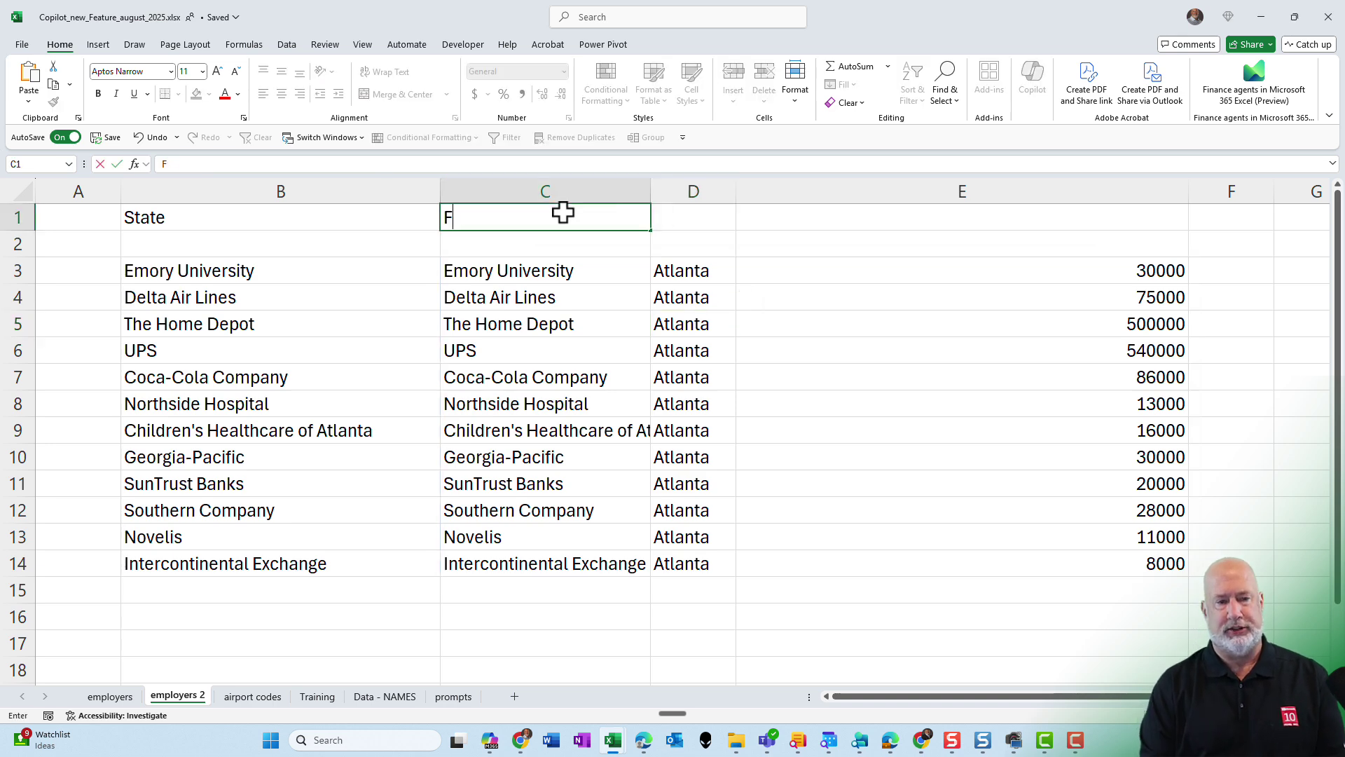
key("Return")
left_click(481, 217)
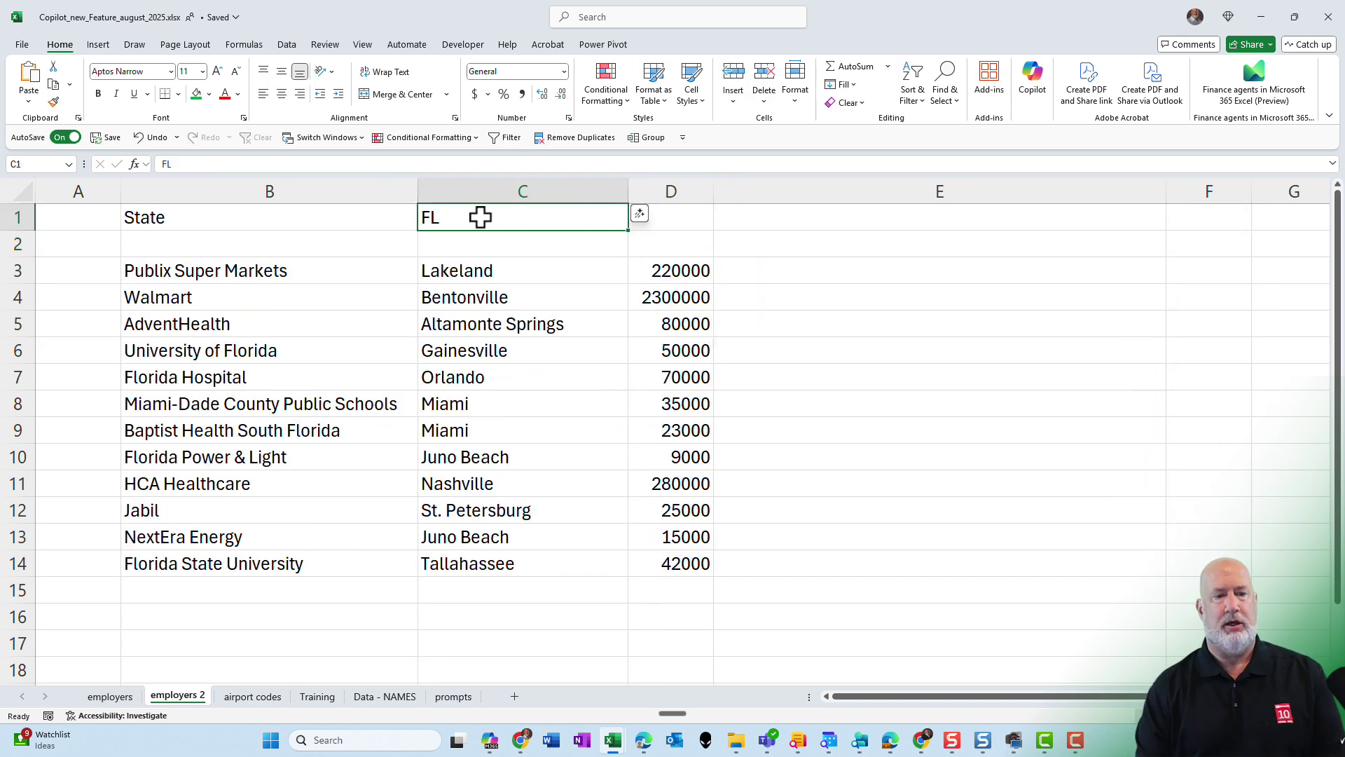
type("SC")
key("Return")
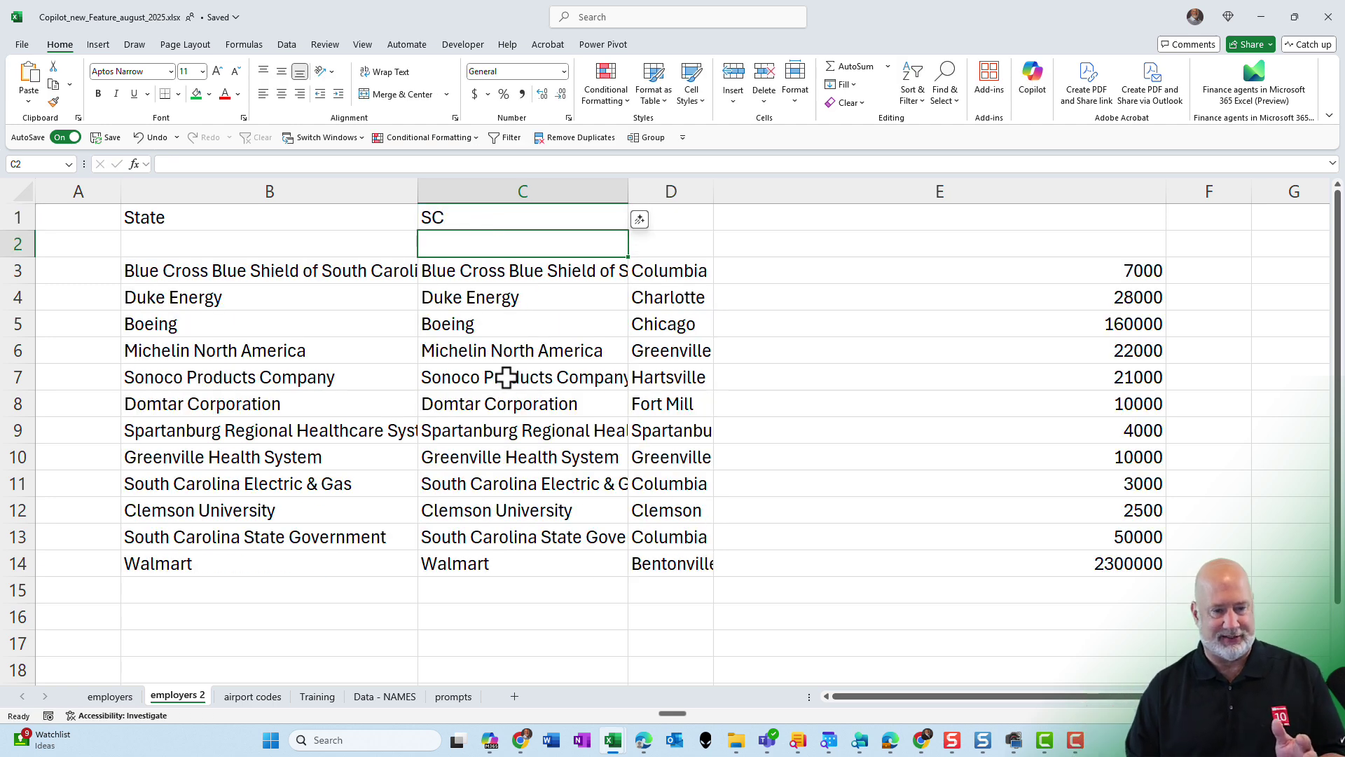
- Format the headcounts in E3:E14 with thousands separators and no decimal places
left_click(785, 275)
left_click_drag(785, 276, 799, 566)
left_click(522, 94)
left_click(561, 94)
left_click(560, 94)
left_click(355, 270)
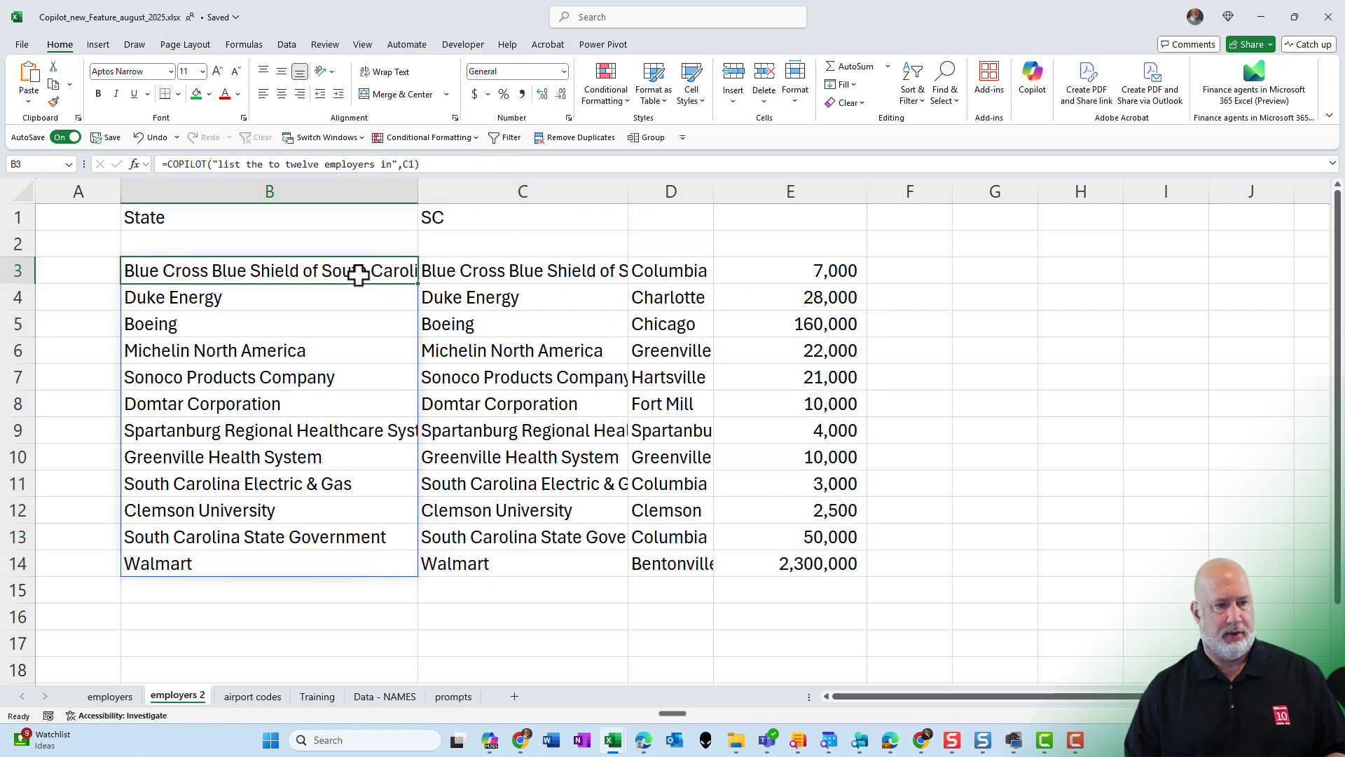
key("ctrl+Page_Down")
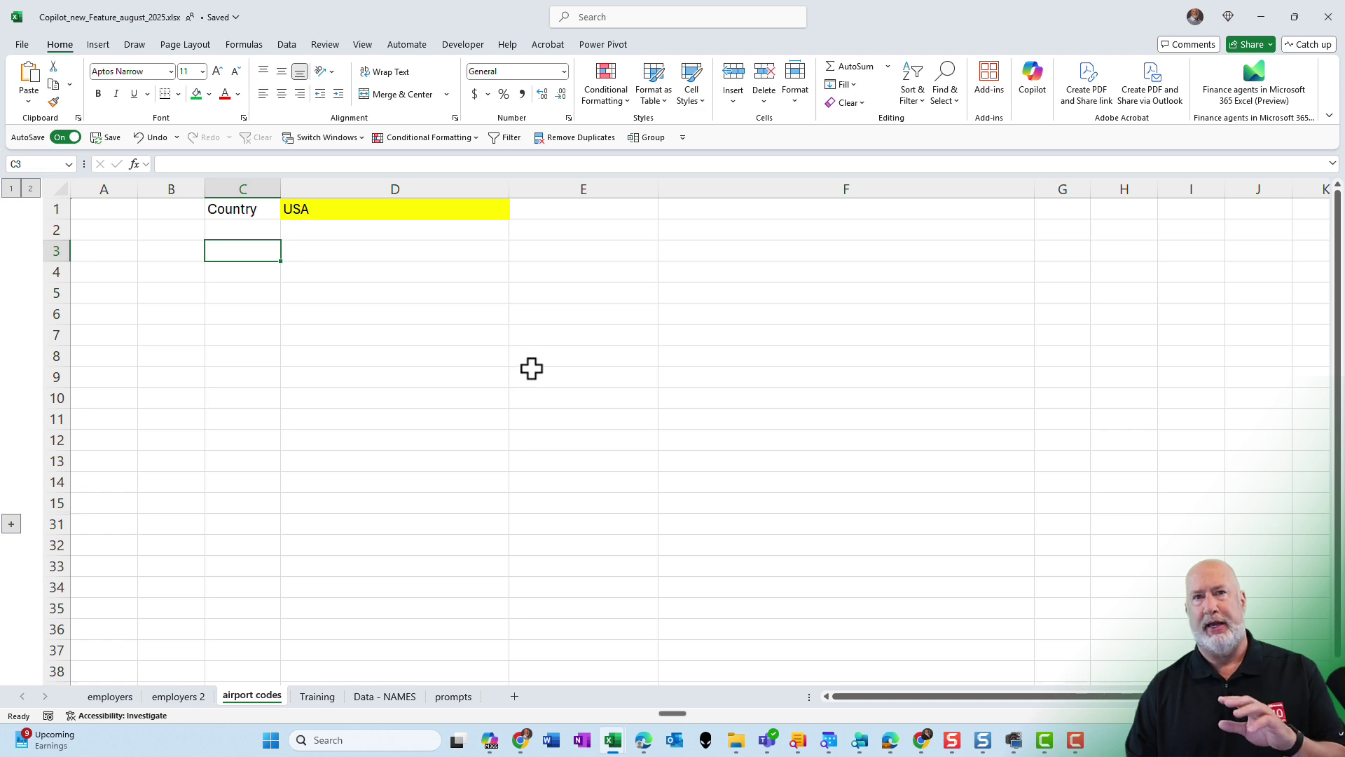
- Paste the Copilot major-airport-codes formula for D1's country into C3, spilling ATL through MCO
left_click(453, 696)
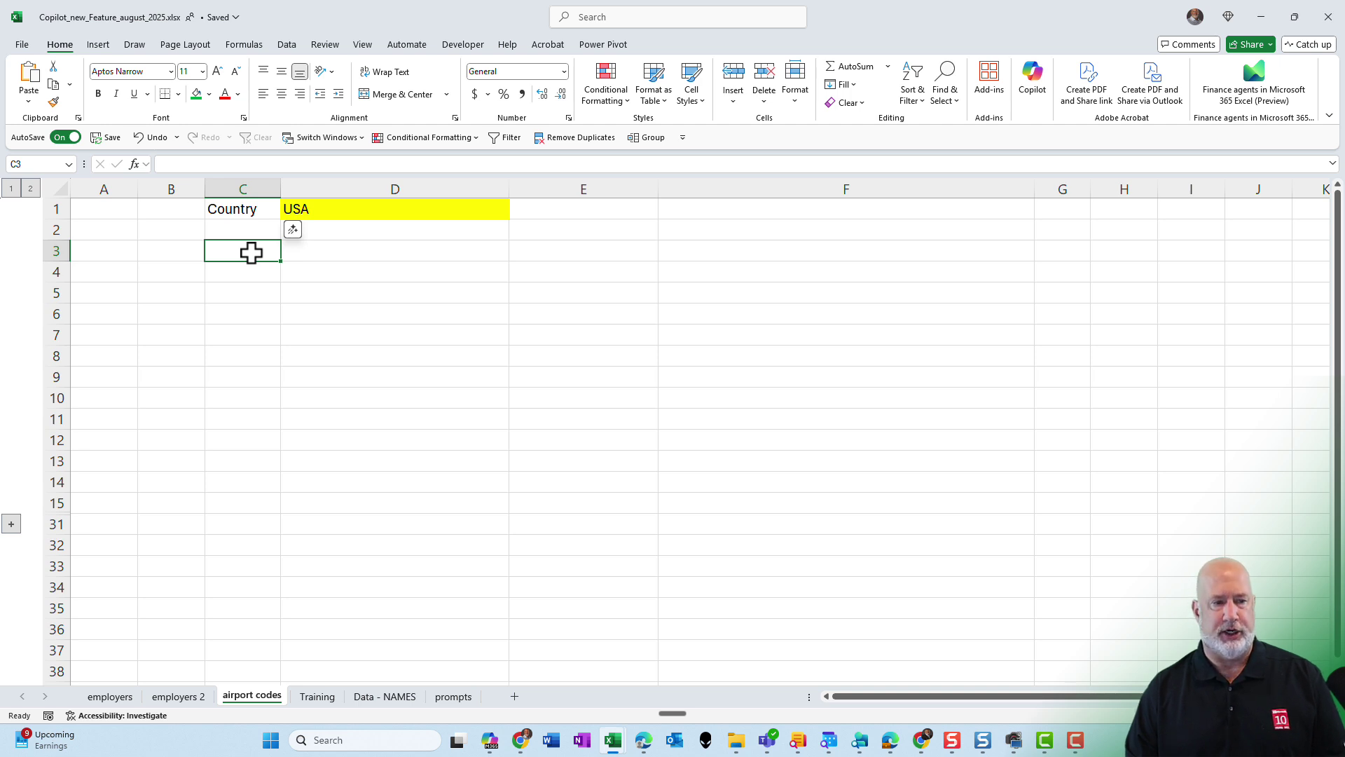
type("=COPILOT(\"show the major airports codes for the county listed in D1\",D1)")
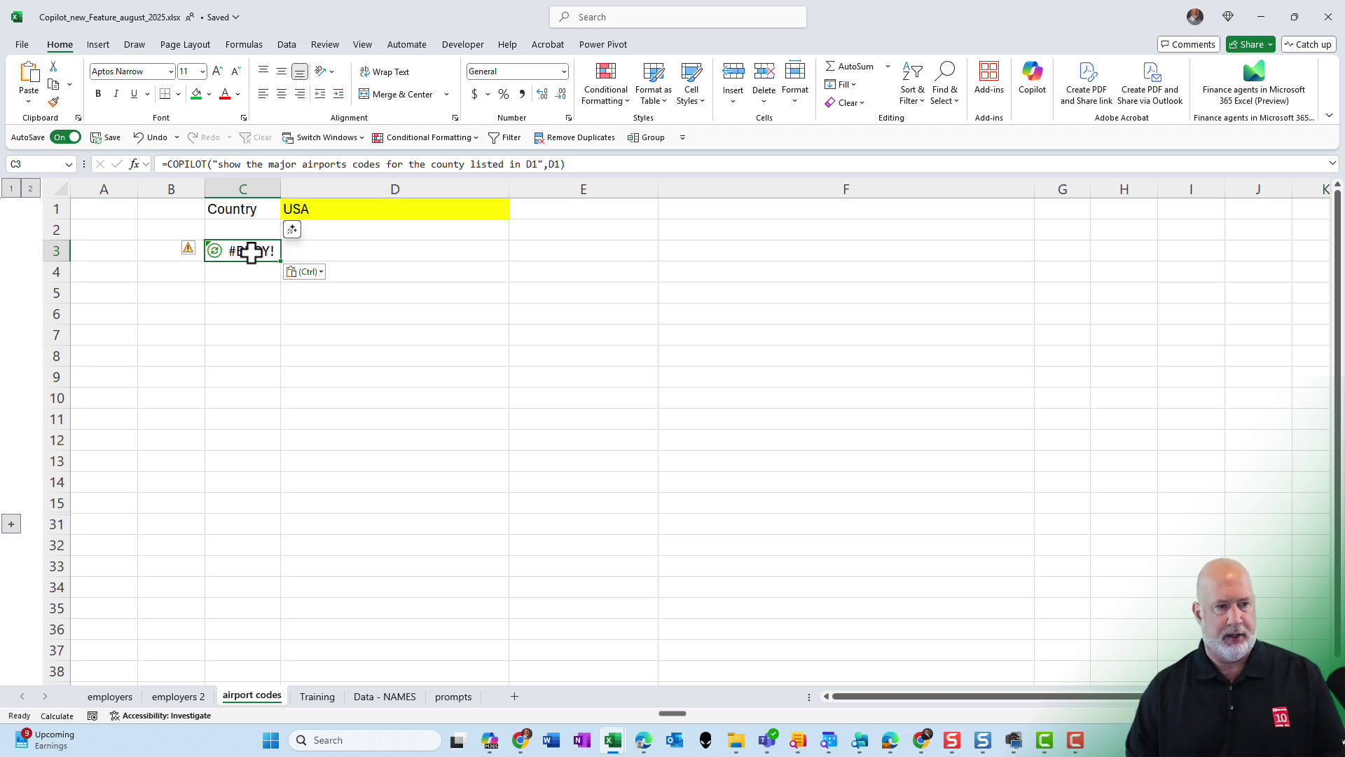
double_click(251, 253)
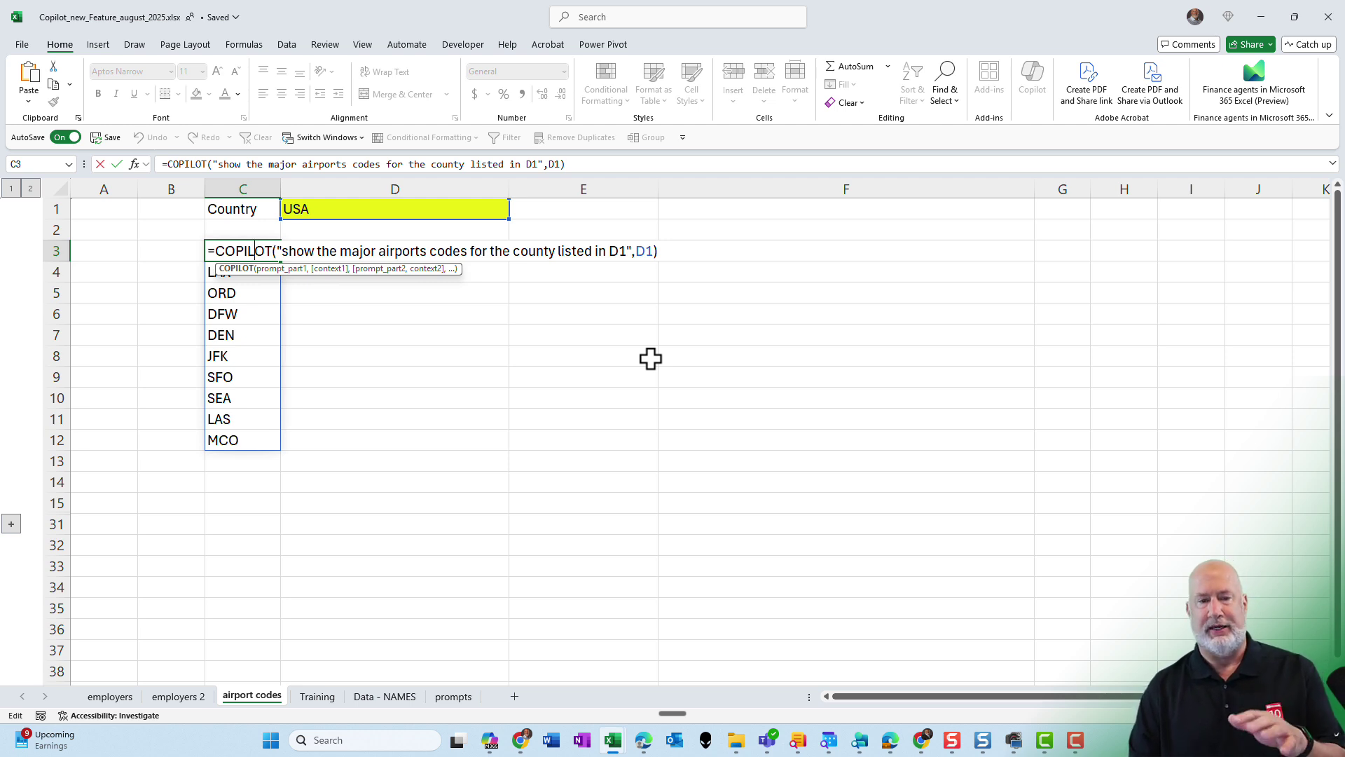
key("Return")
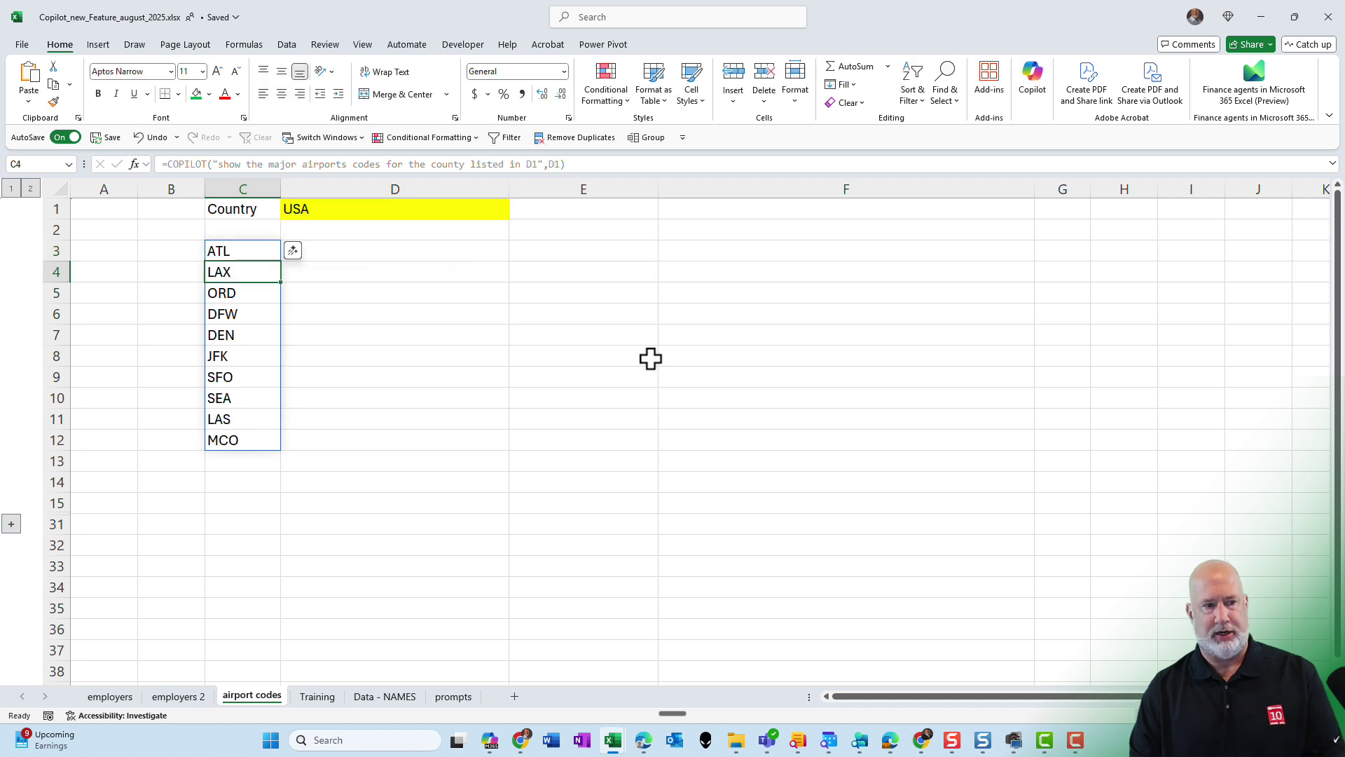
key("Up")
key("Up")
key("Up")
key("Right")
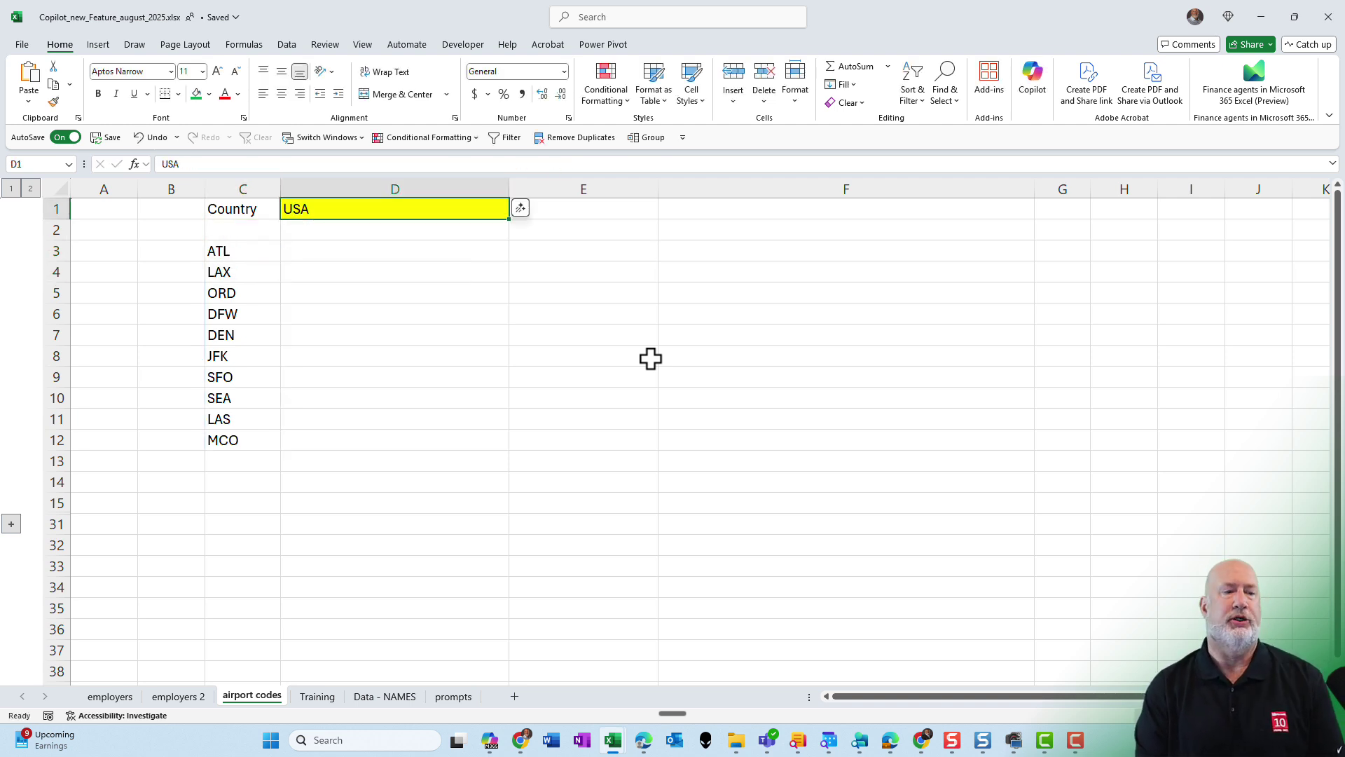
- Enter England as the country in D1 and check the regenerated UK airport codes
type("England")
key("ctrl+Return")
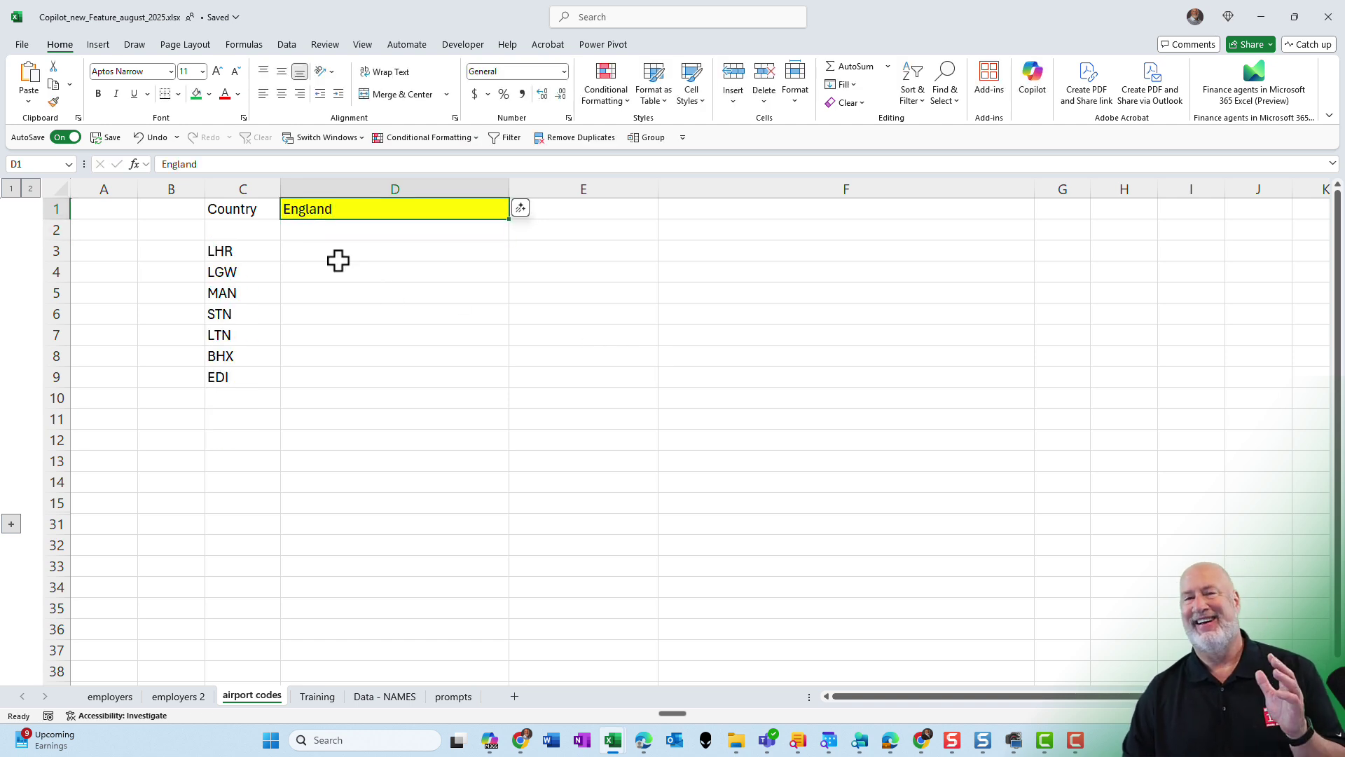
left_click(245, 252)
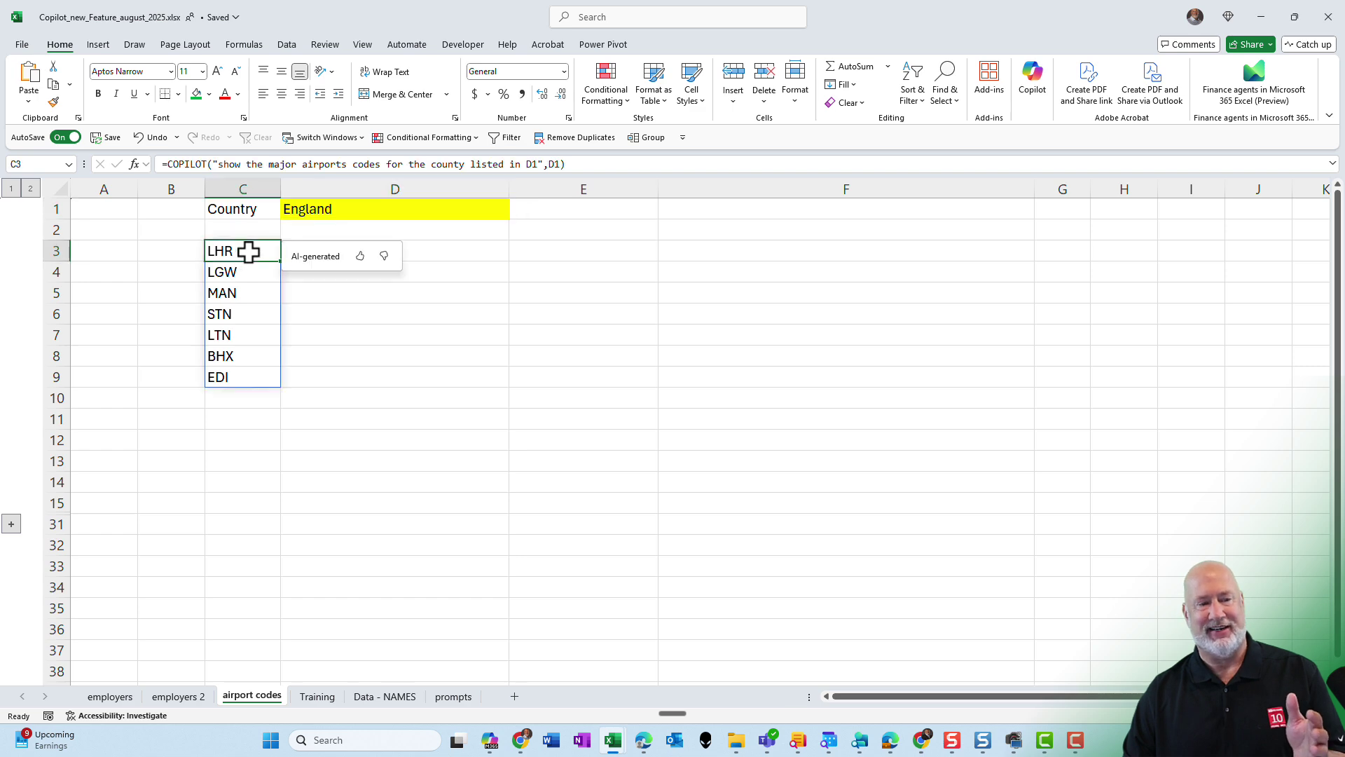
left_click(453, 696)
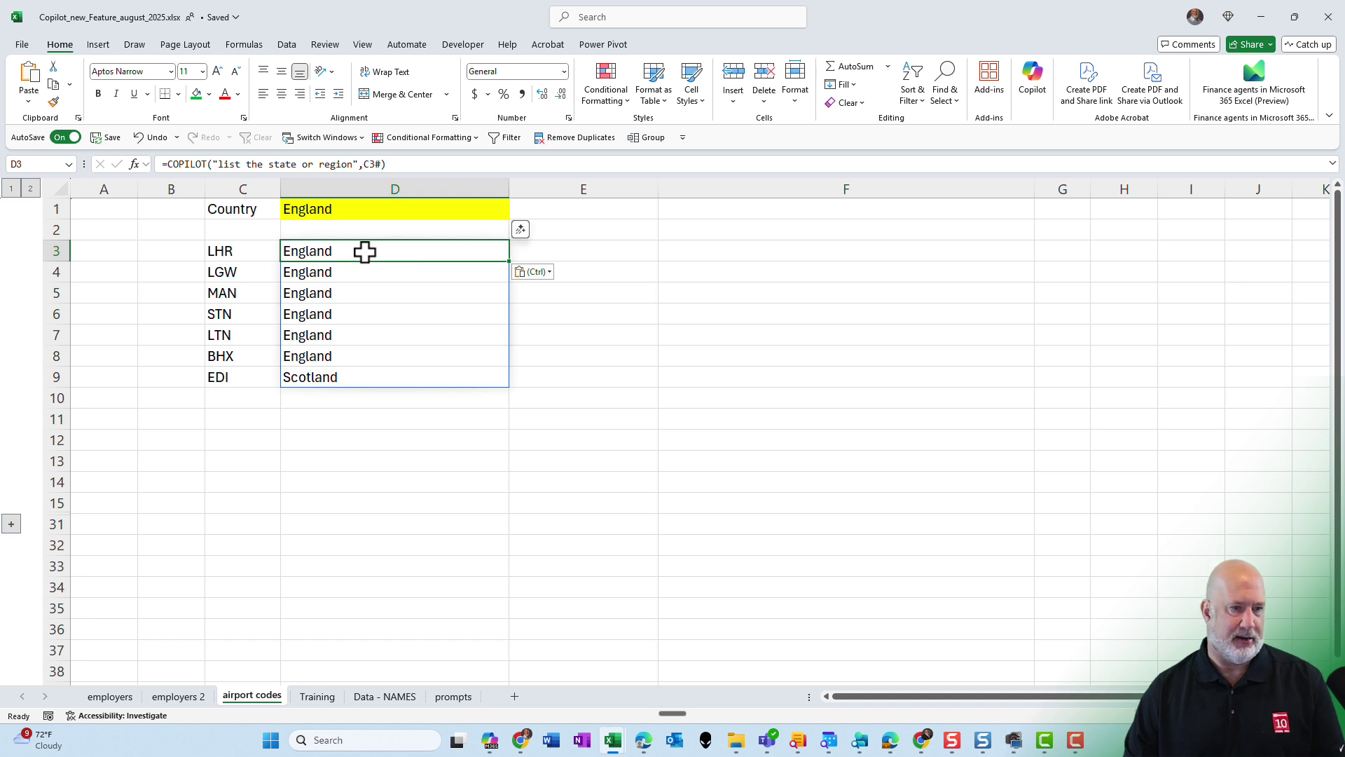
- Set the country in D1 back to USA
left_click(365, 215)
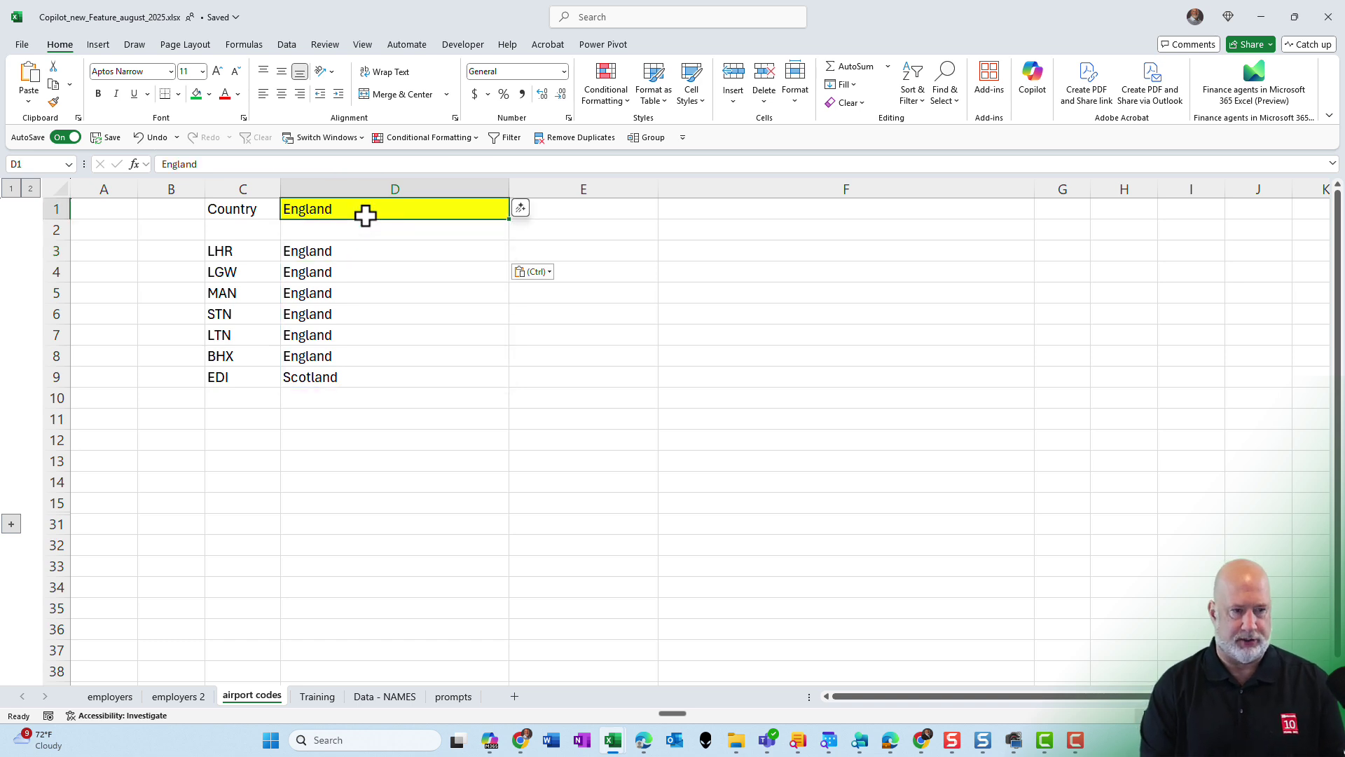
type("USA")
key("Return")
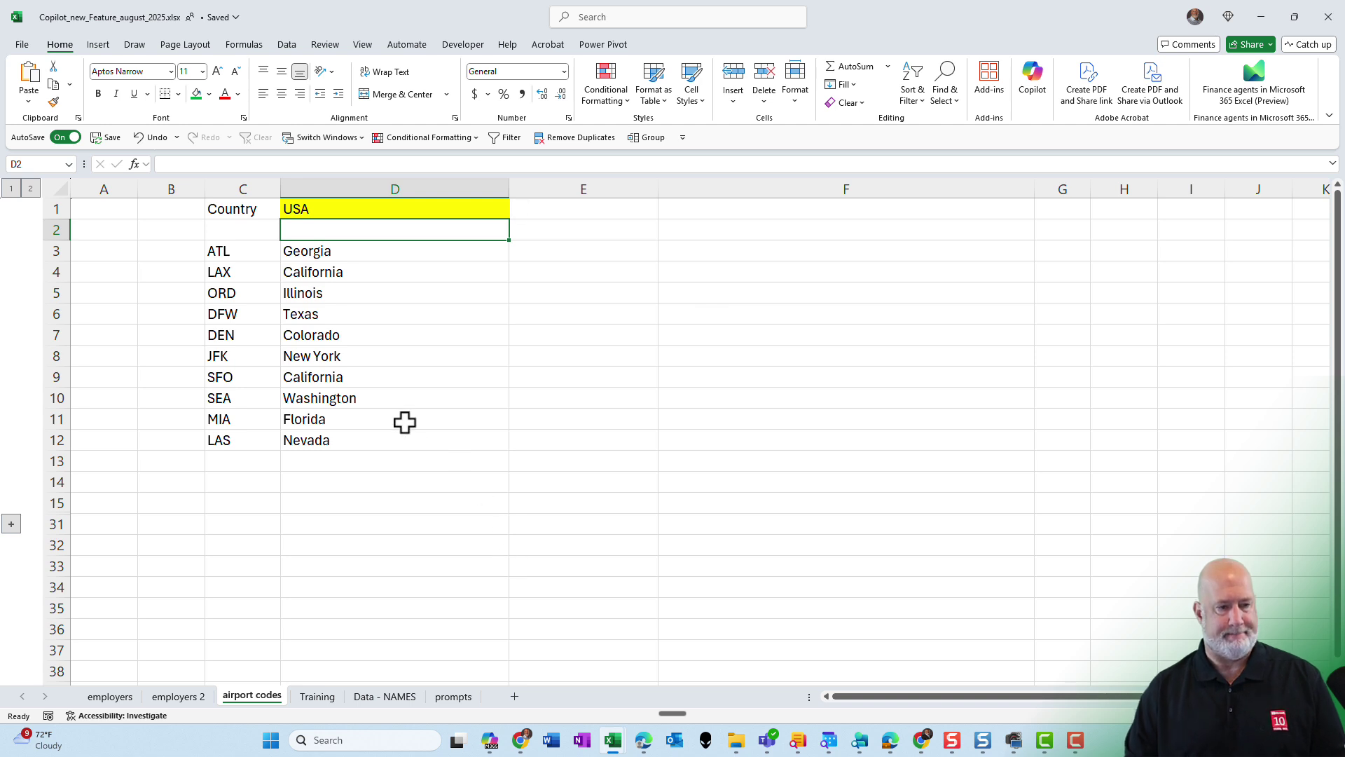
key("ctrl+Page_Down")
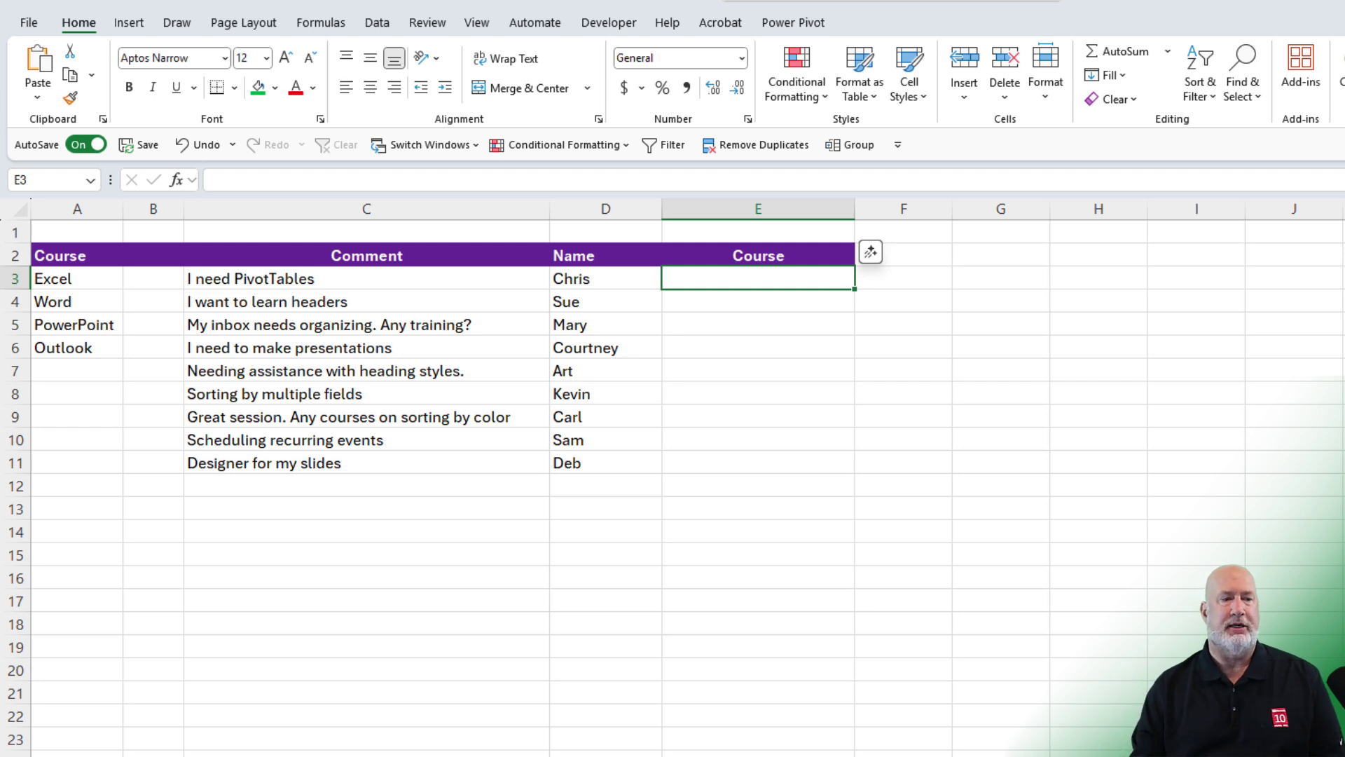
- Read the Training comments on PivotTables, sorting by color and heading styles, then return to the prompts sheet
left_click(380, 279)
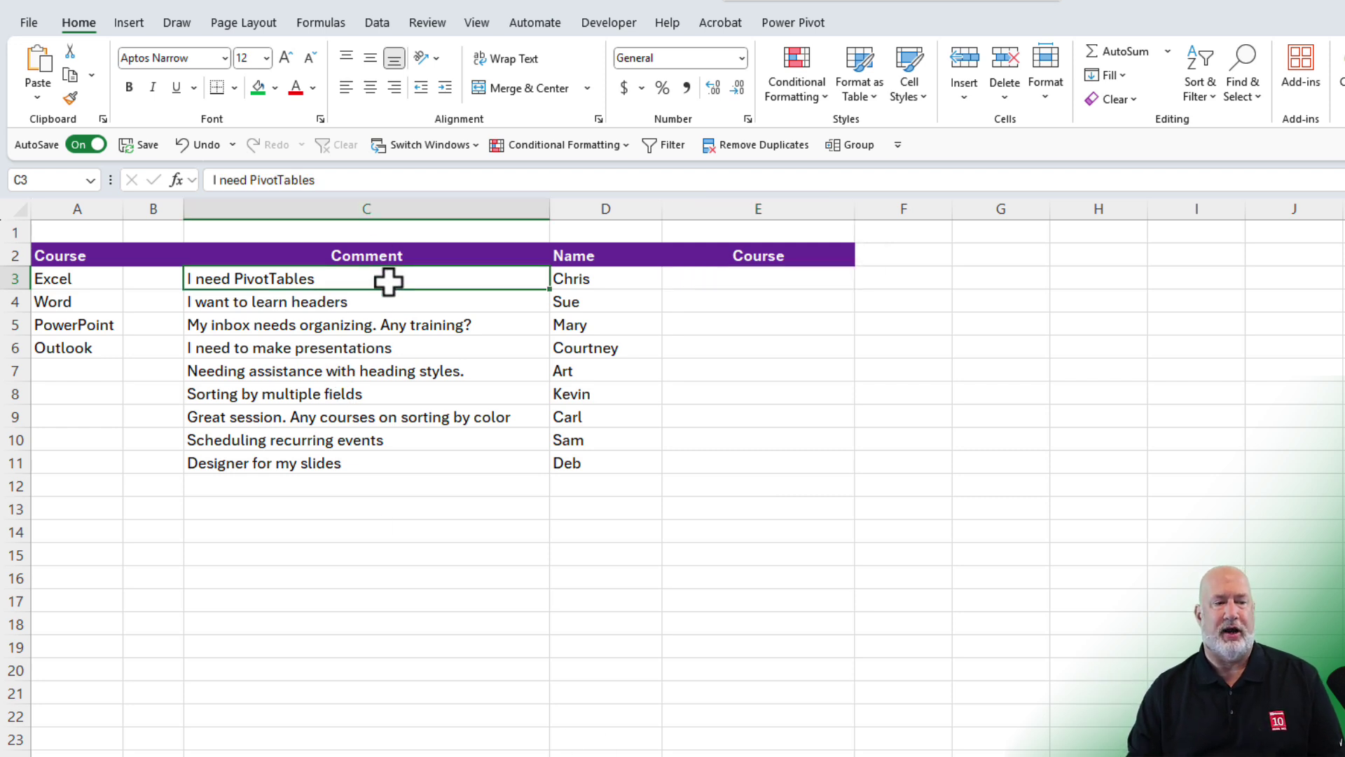
left_click(373, 414)
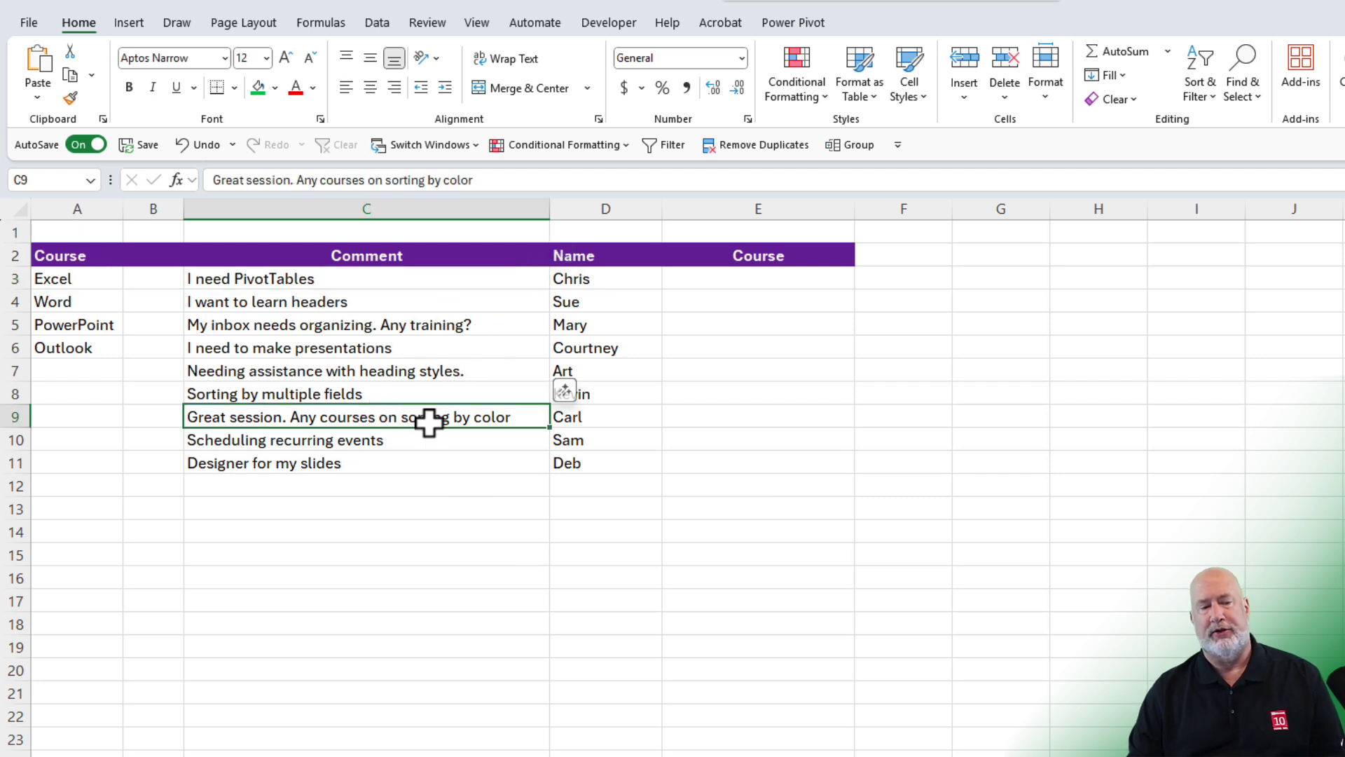
left_click(420, 374)
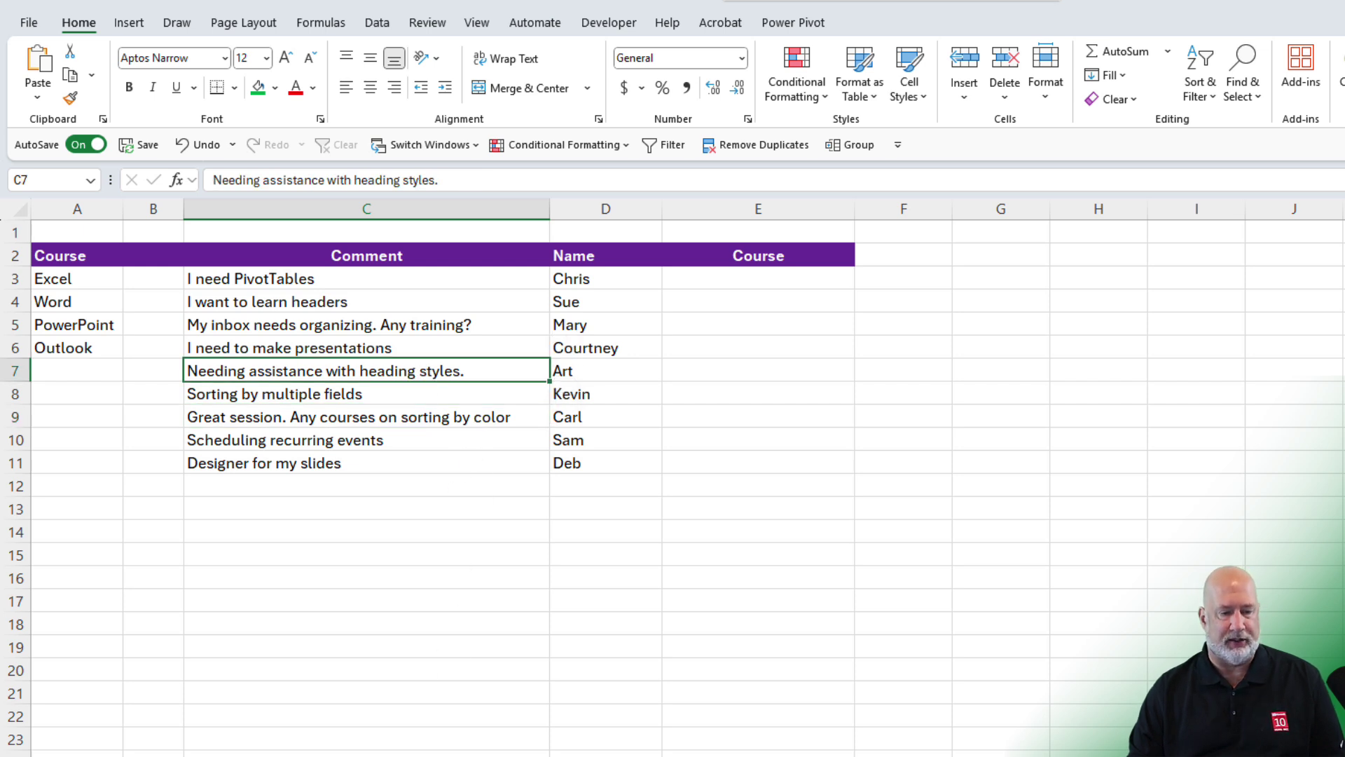
key("ctrl+Page_Up")
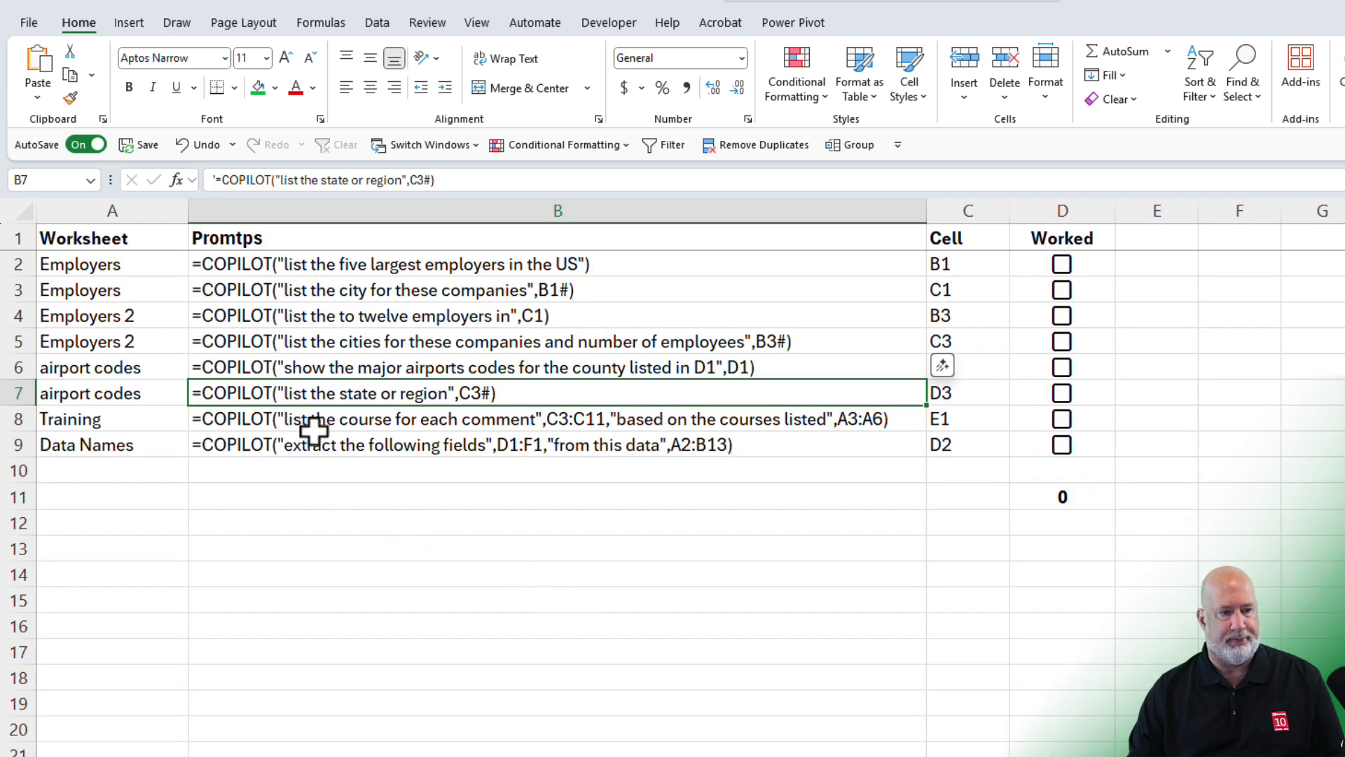
- Enter =COPILOT("list the course for each comment",C3:C11,"based on the courses listed",A3:A6) in E3 and check the results
left_click(313, 423)
type("=COPILOT(\"list the course for each comment\",C3:C11,\"based on the courses listed\",A3:A6)")
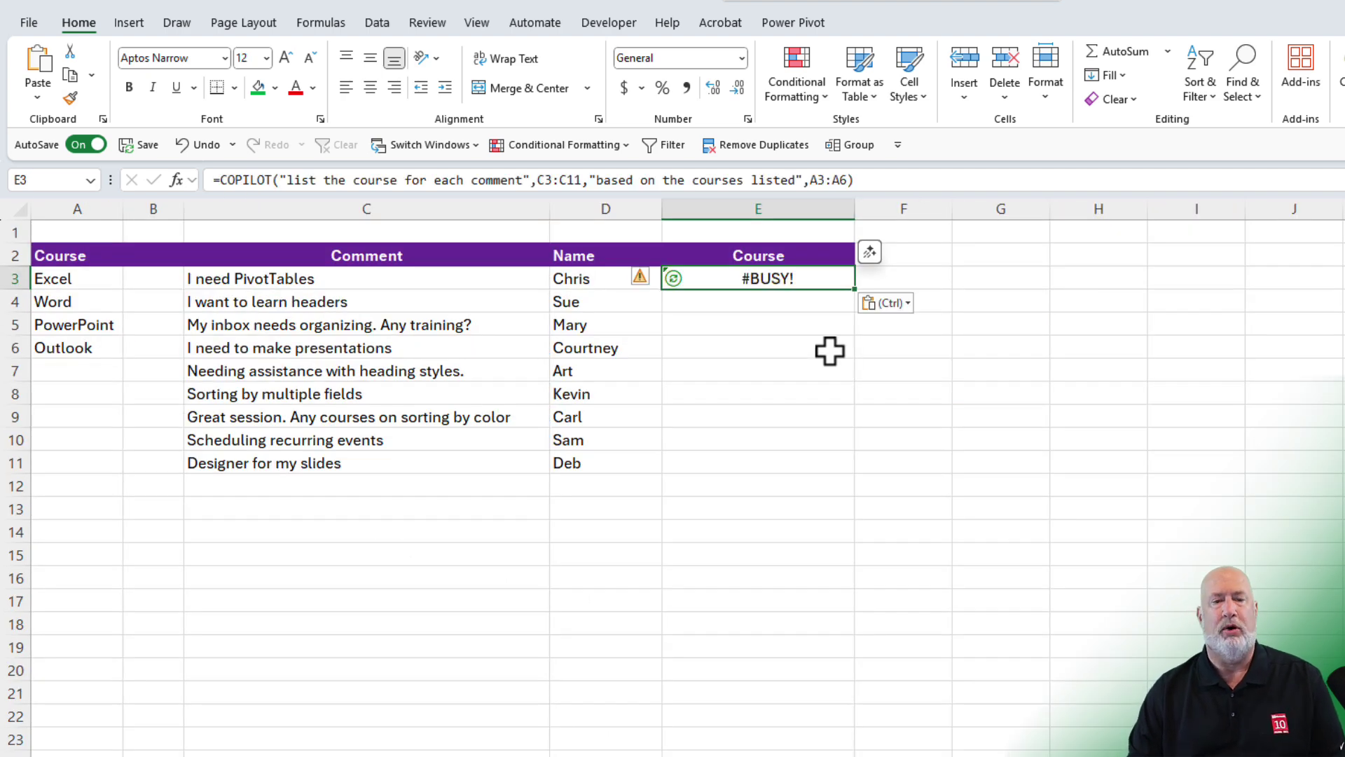
double_click(745, 279)
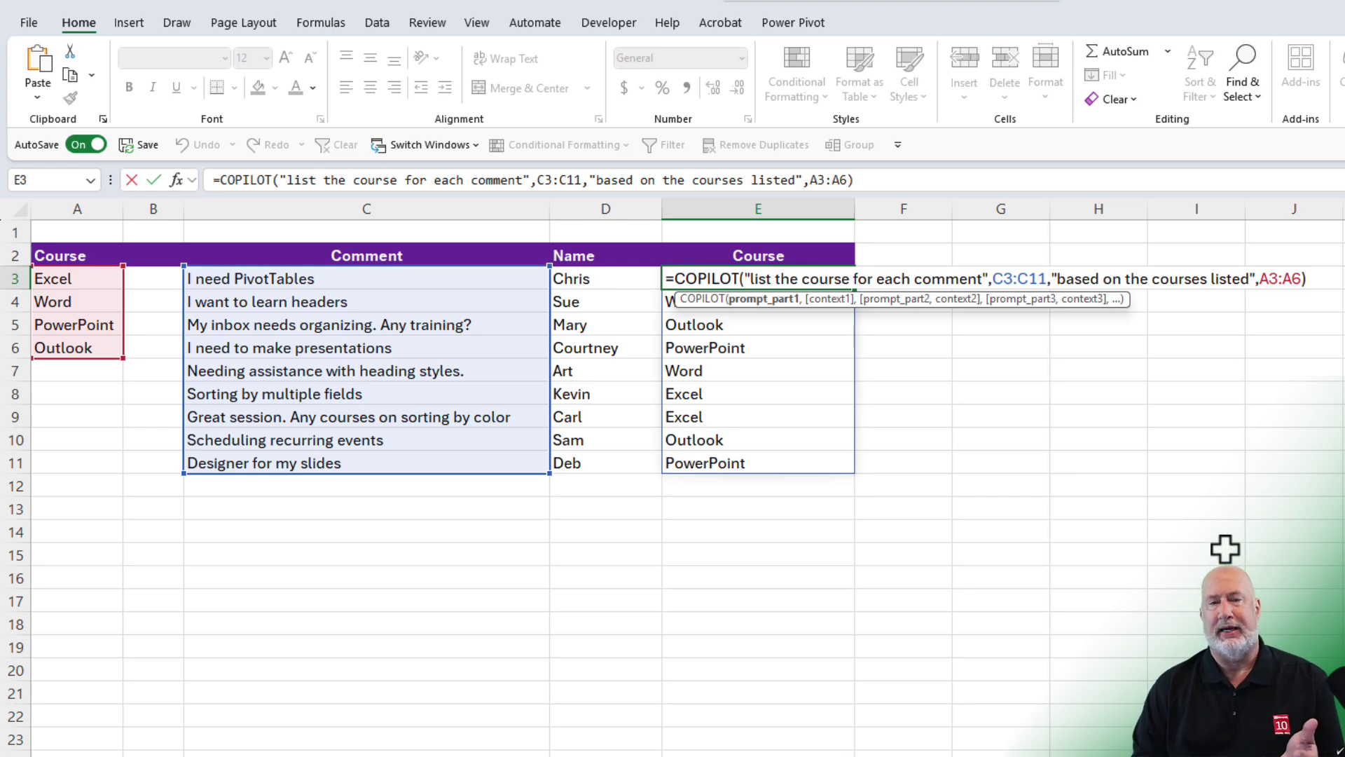
key("Return")
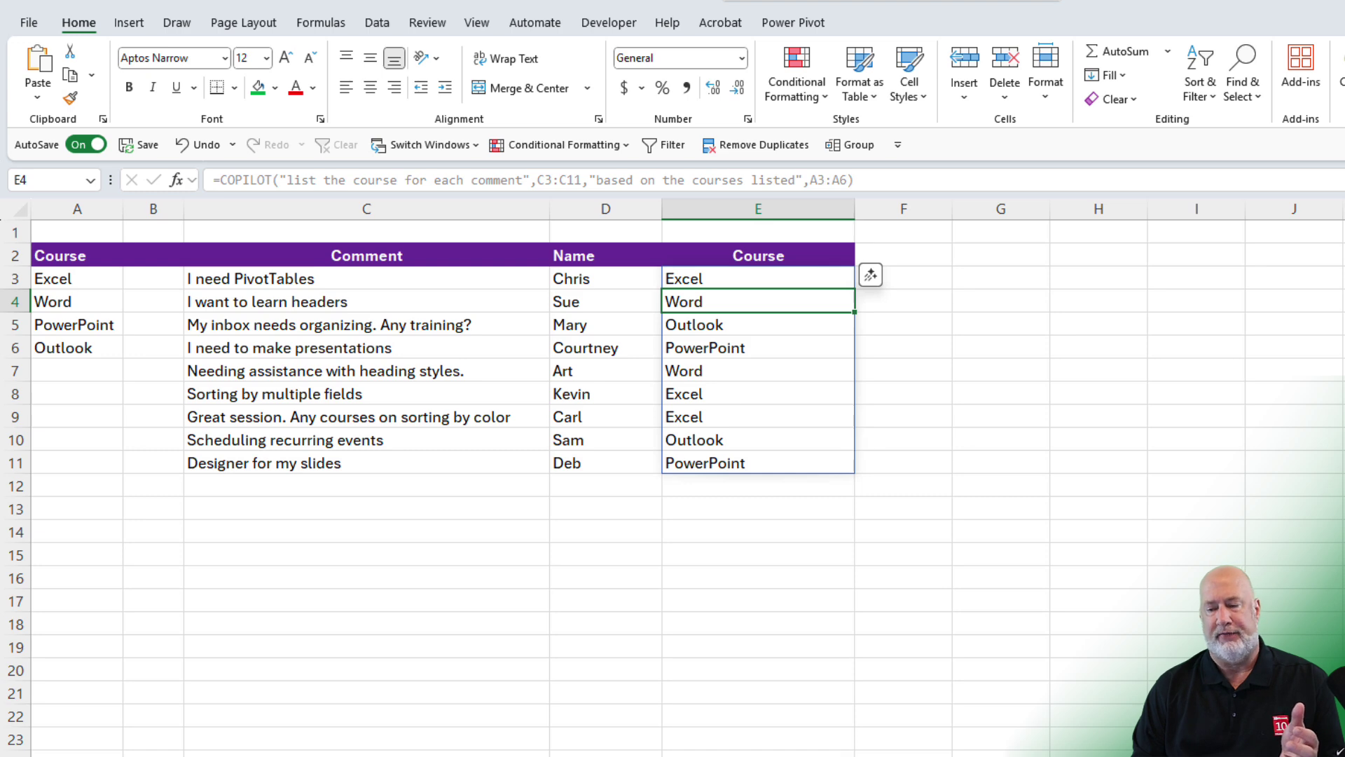
scroll(399, 324, "up", 2)
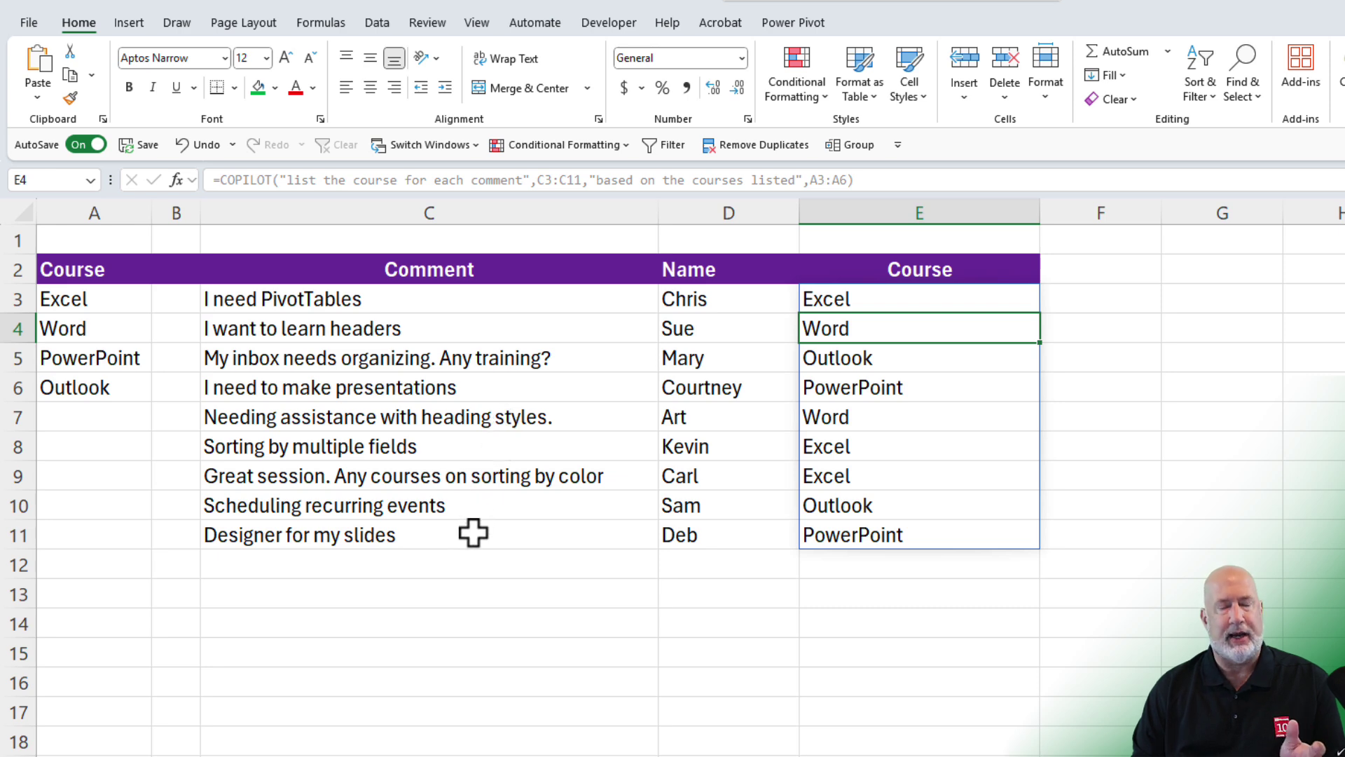
left_click(840, 301)
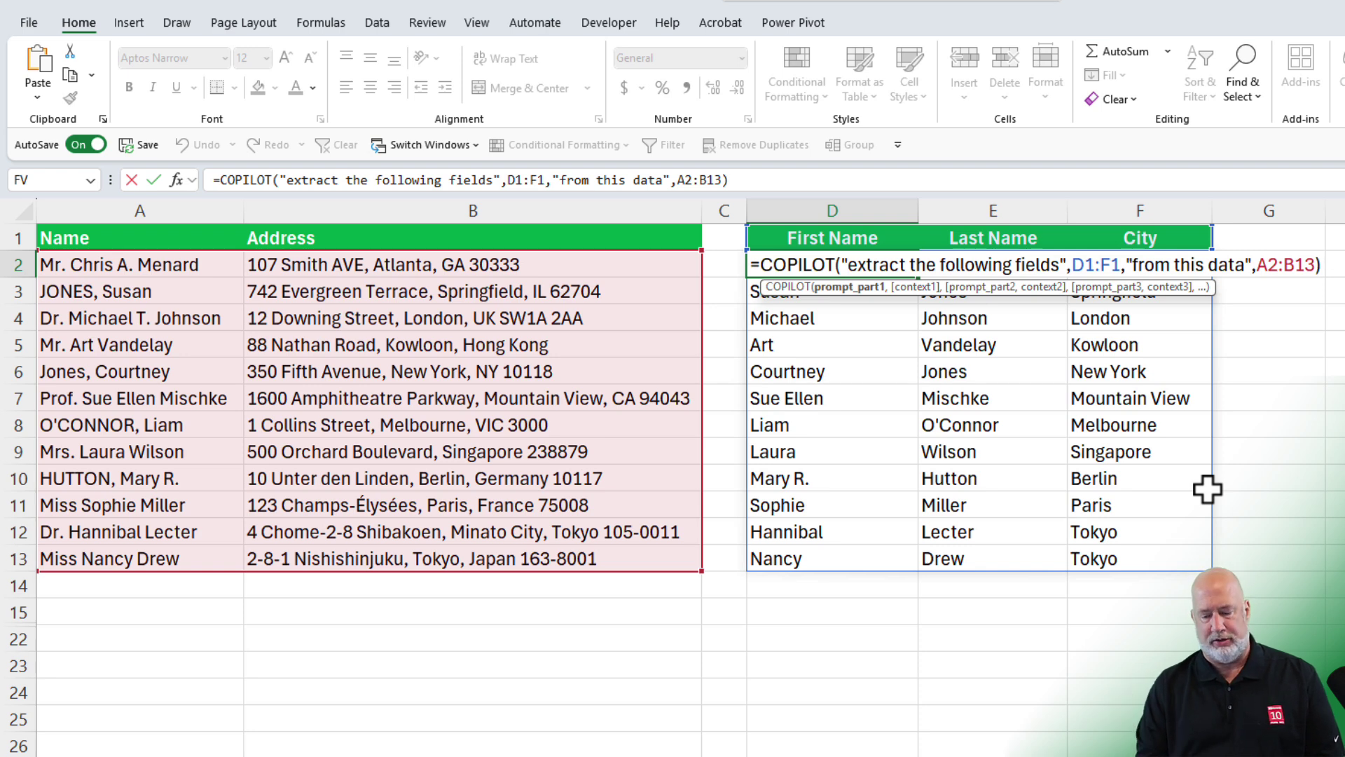
- Commit D2's COPILOT formula, spilling first names, last names and cities from A2:B13 into D2:F13
key("Return")
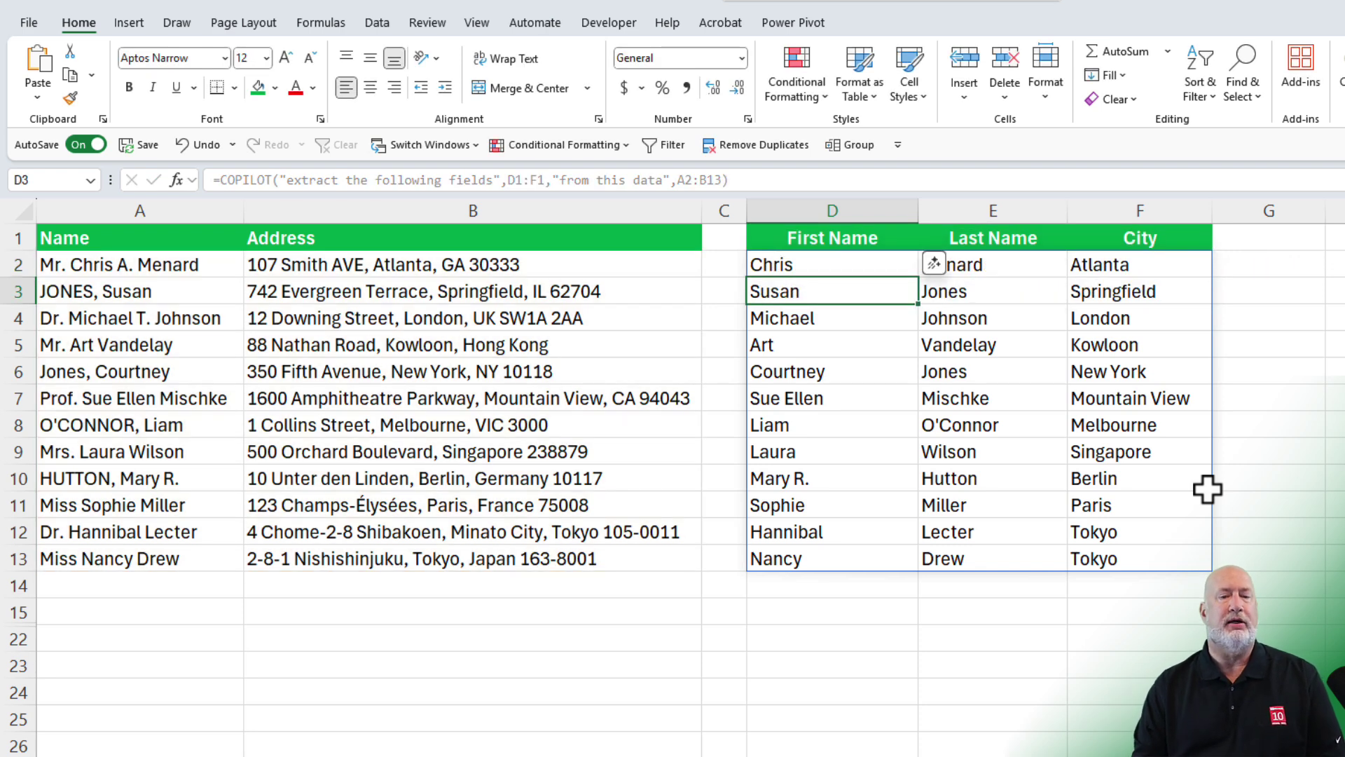
left_click(1271, 468)
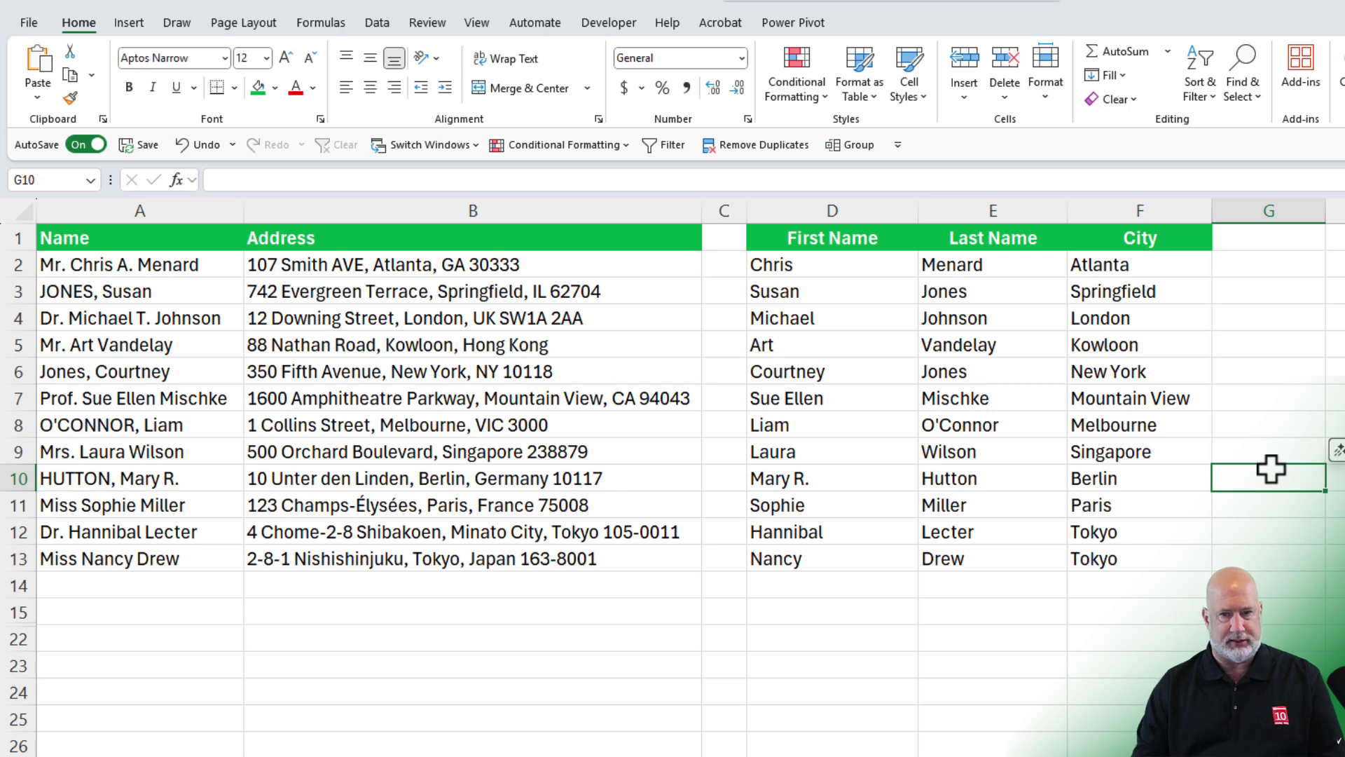
left_click(1099, 318)
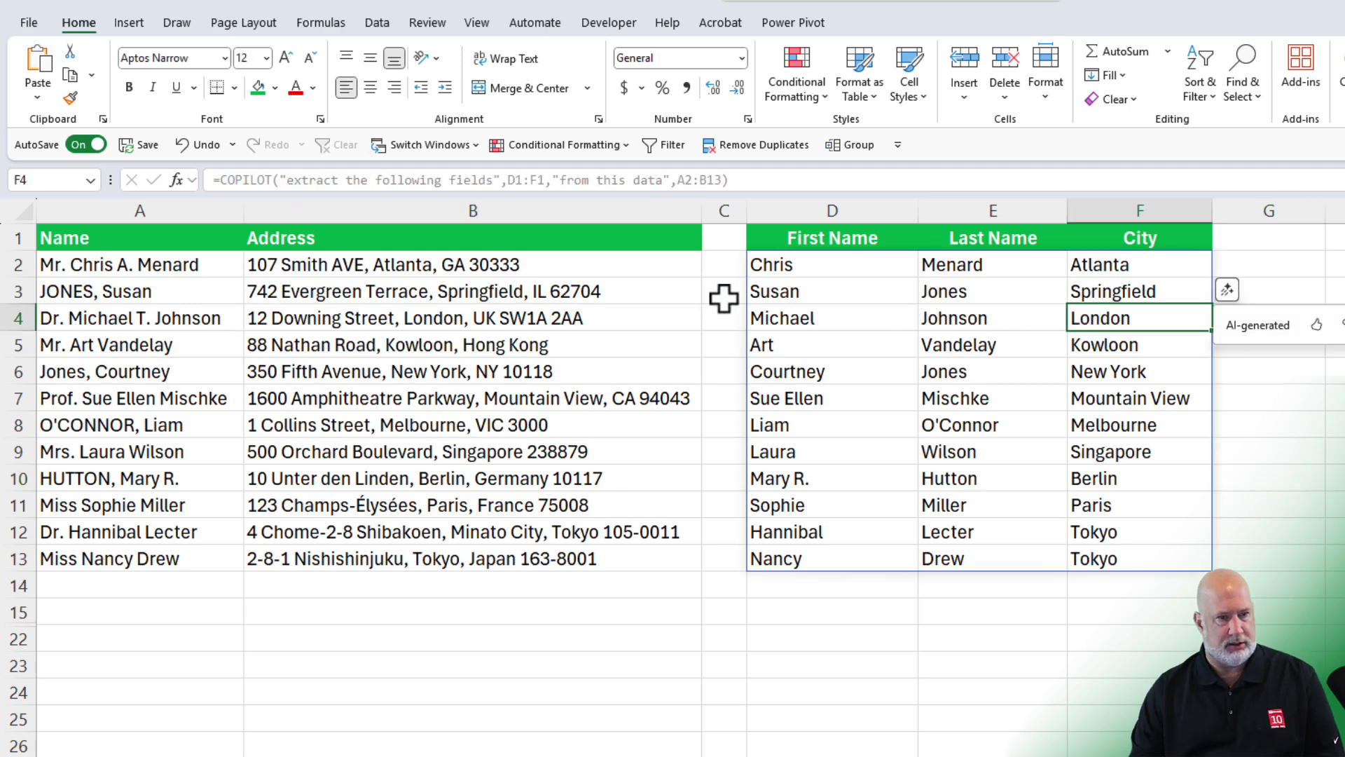
left_click(1146, 396)
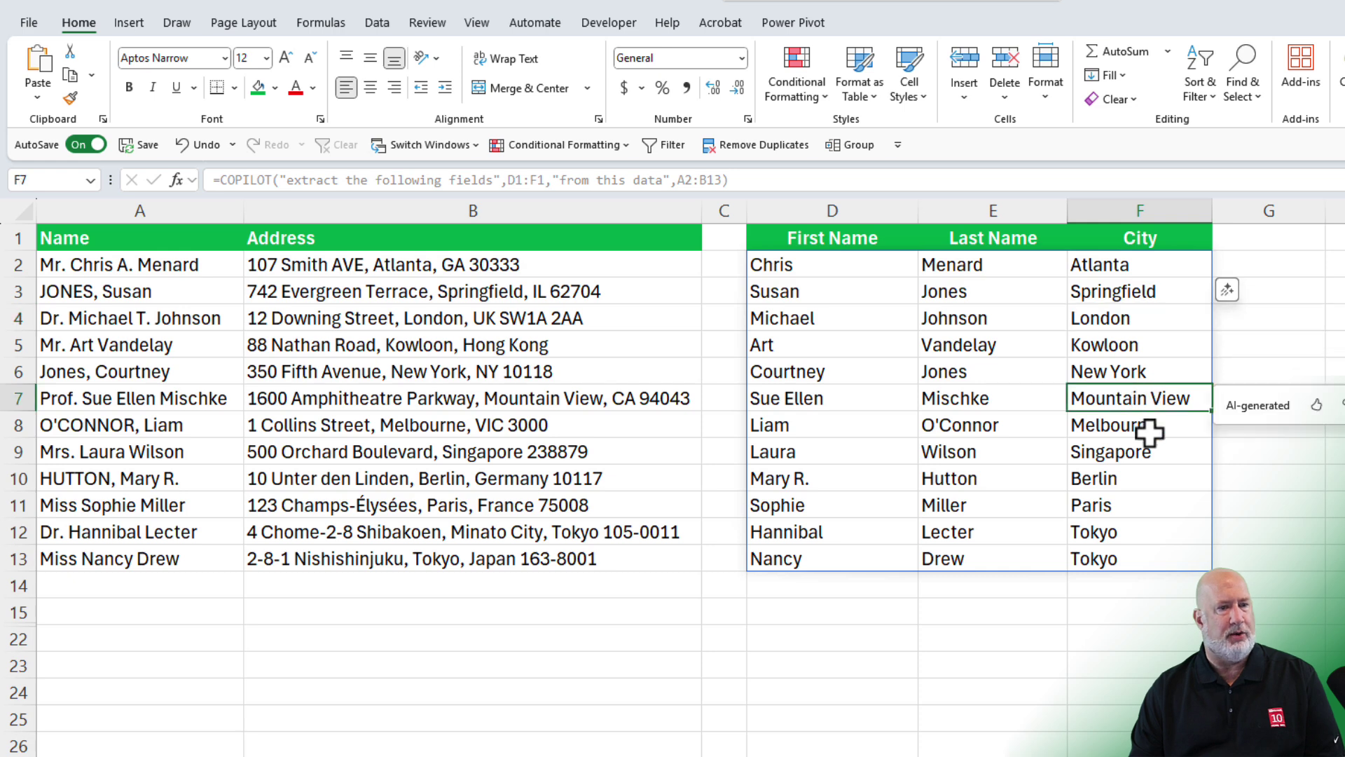